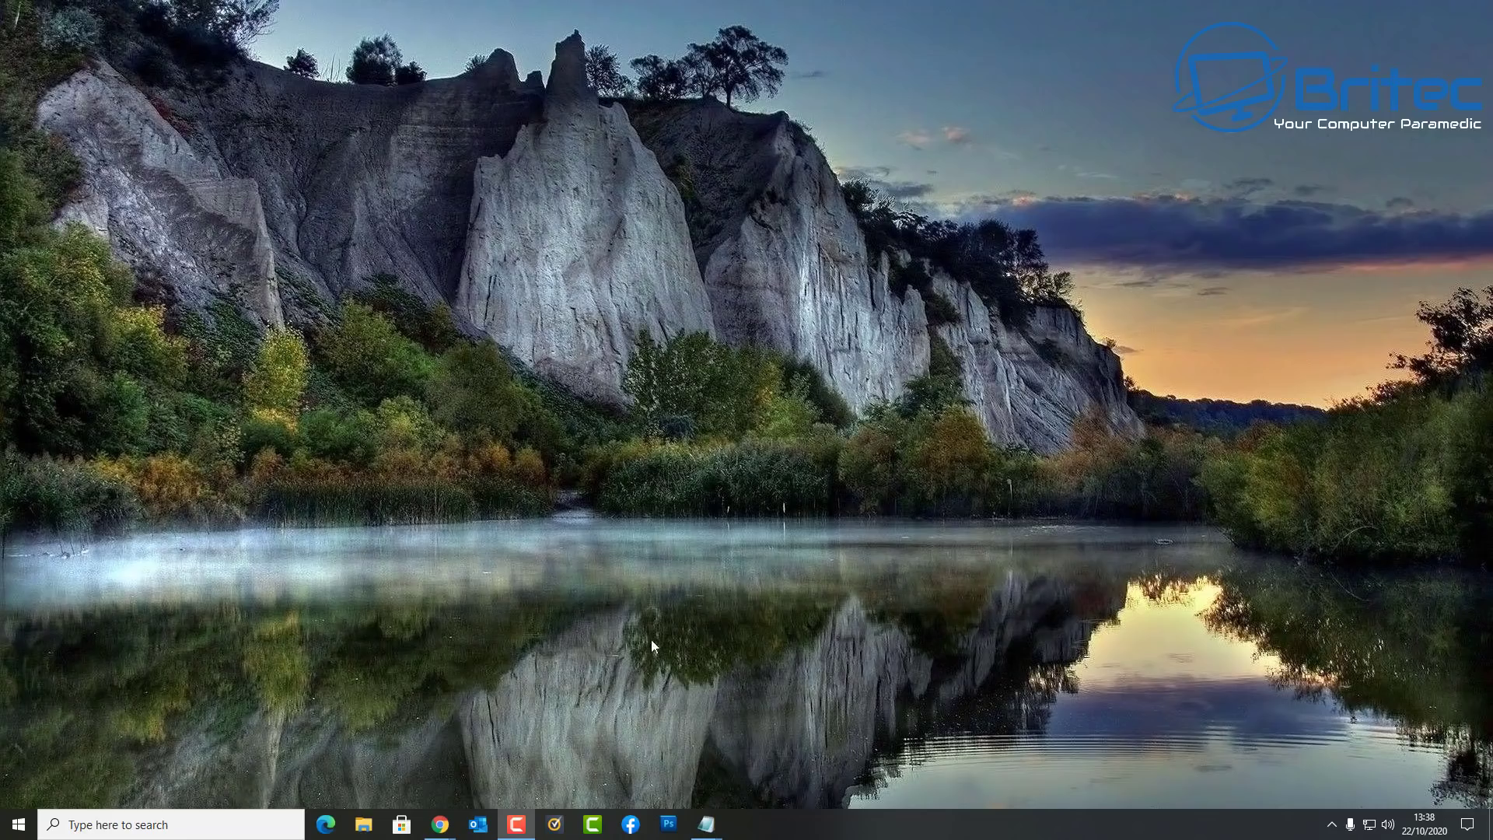
# Step: Check the Windows version in winver (Version 2004, OS Build 19041.572), then close the dialog
pyautogui.click(109, 827)
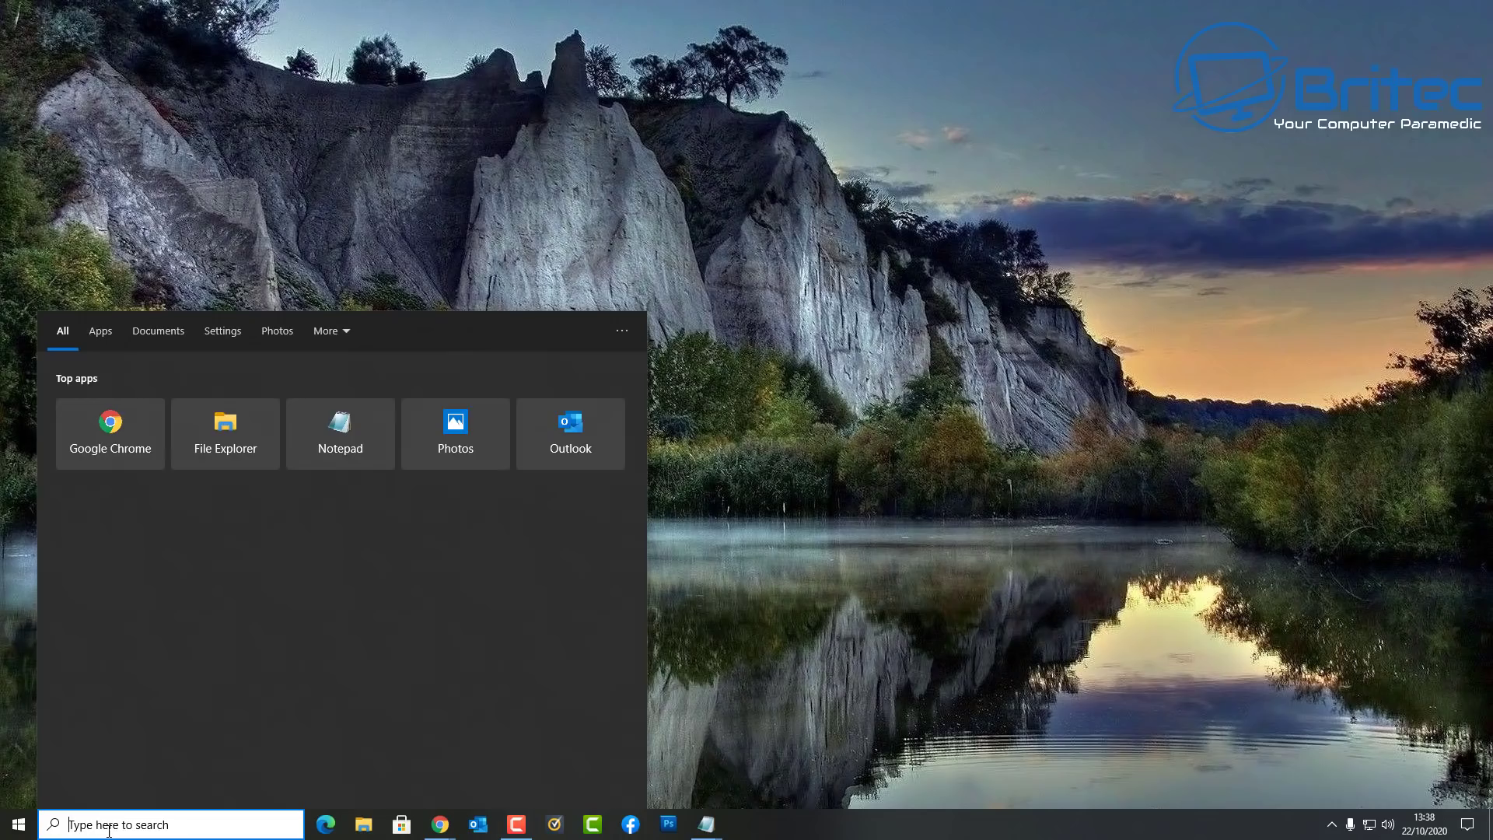
pyautogui.write('winver')
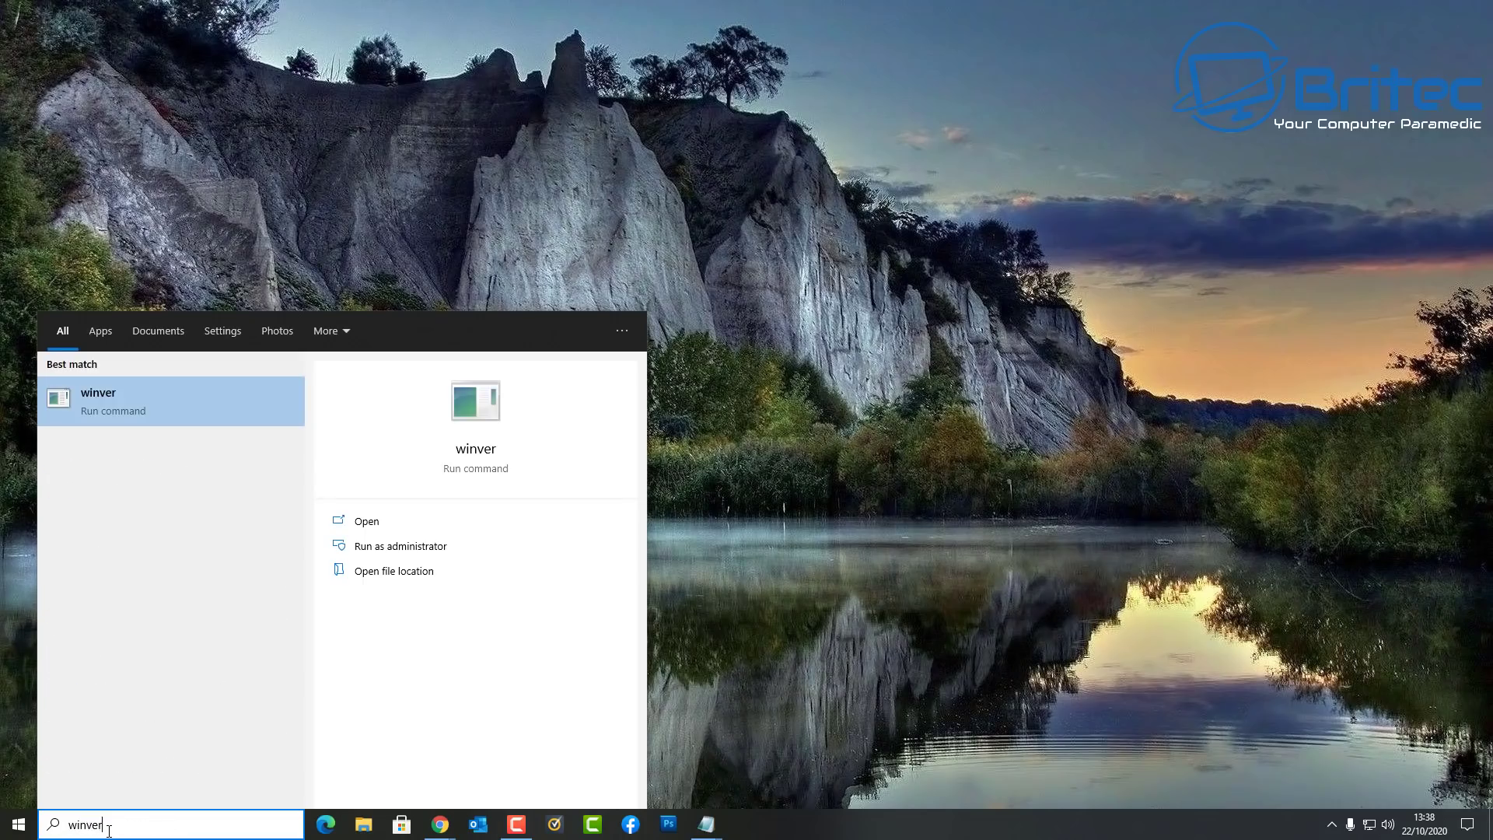
pyautogui.click(109, 398)
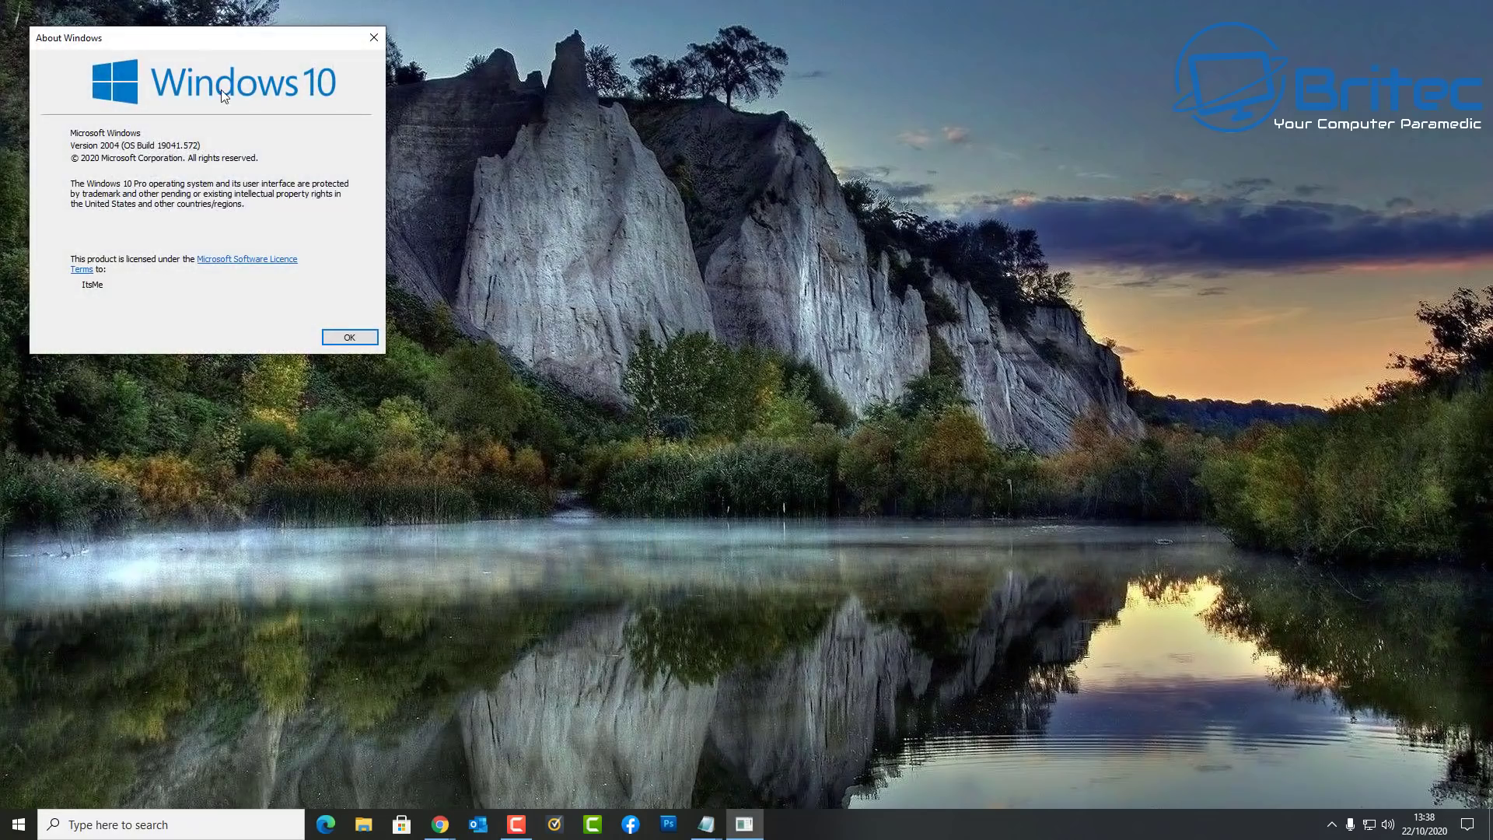
pyautogui.moveTo(187, 47); pyautogui.dragTo(677, 246)
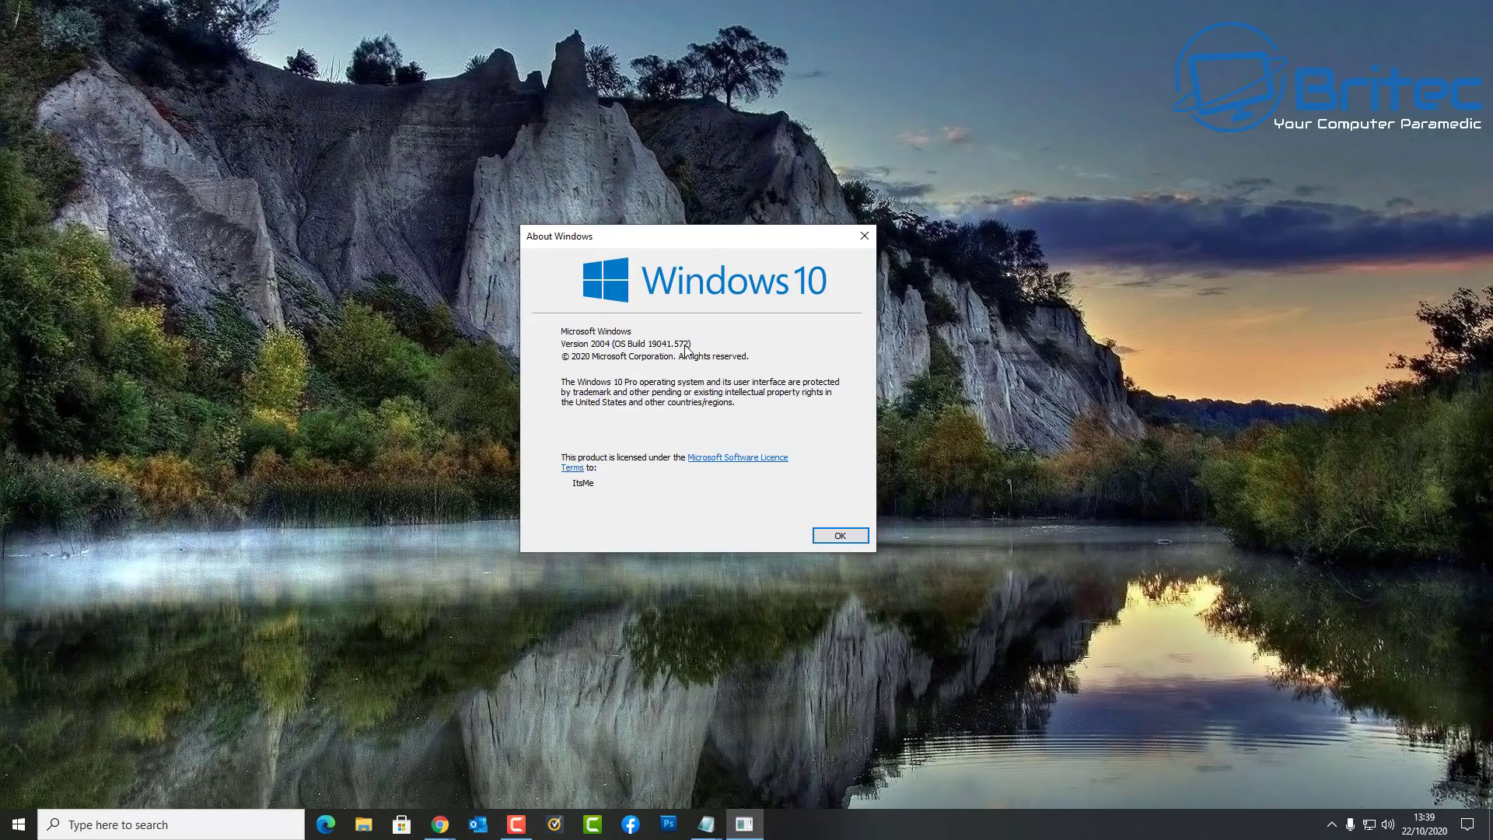
pyautogui.click(840, 535)
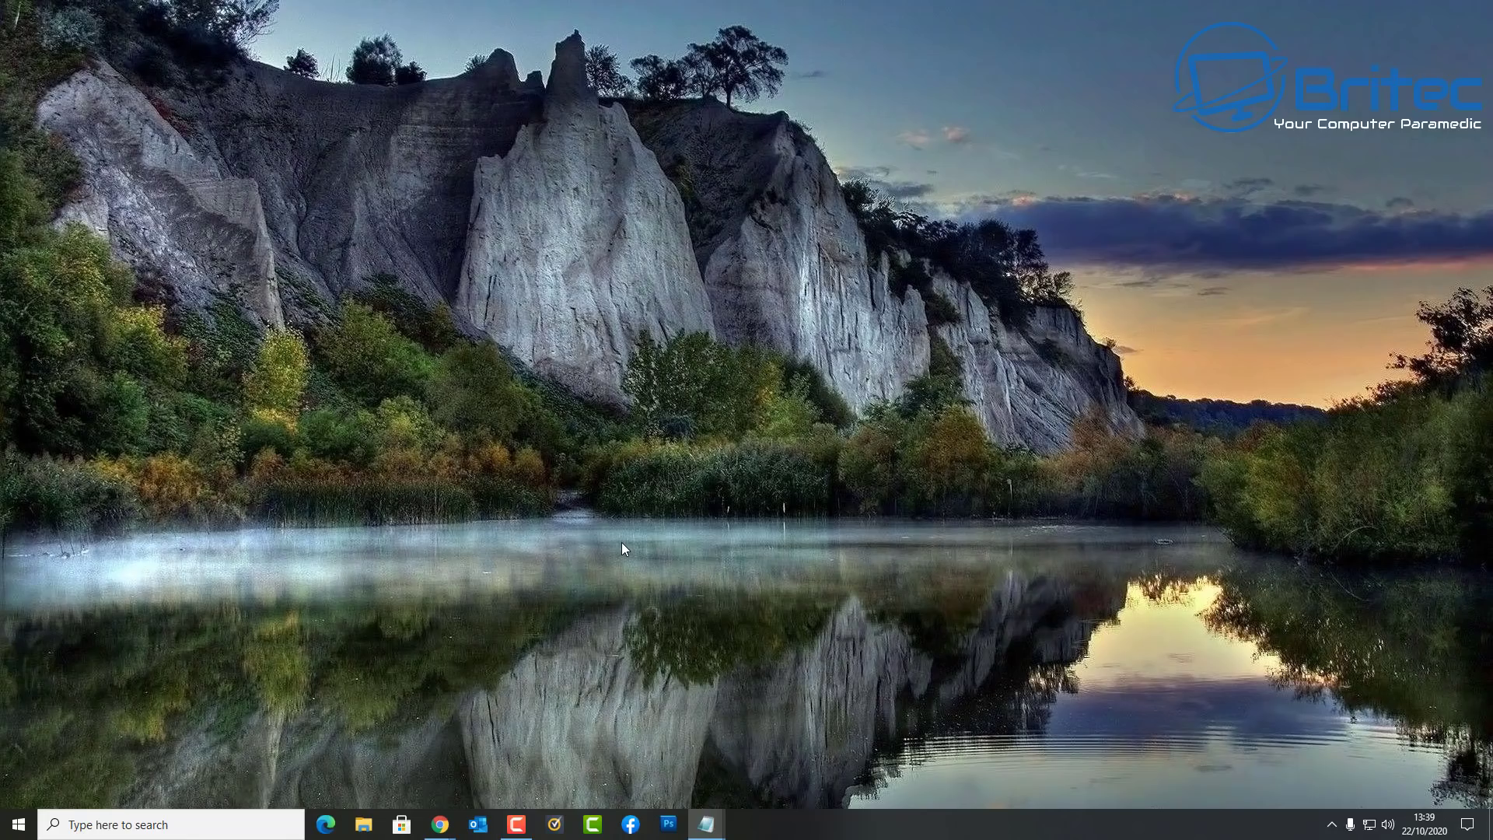
# Step: Check for updates under Settings' Update & Security, confirming the device is up to date
pyautogui.click(19, 824)
pyautogui.click(13, 763)
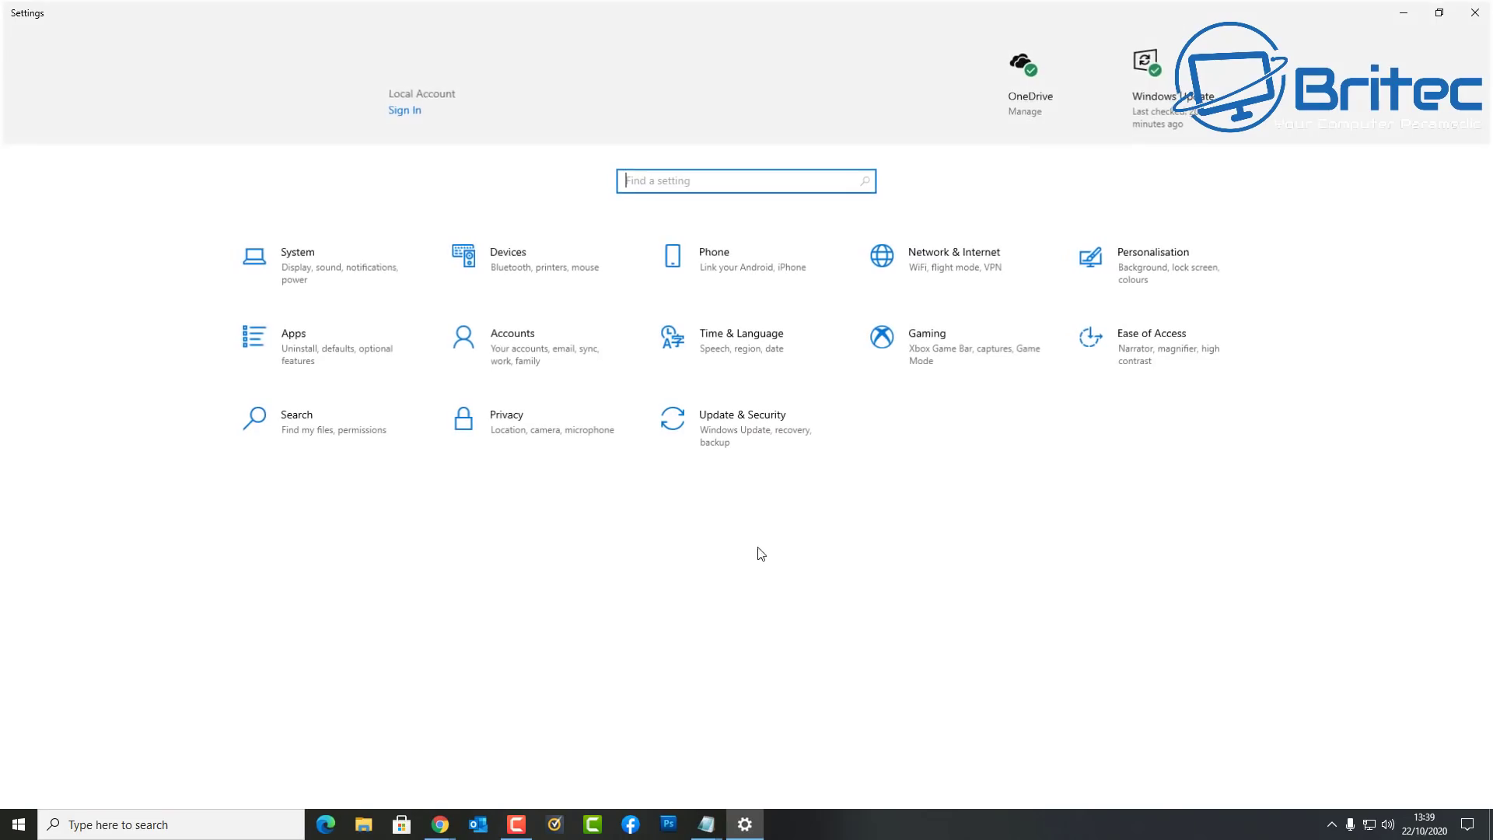
pyautogui.click(758, 451)
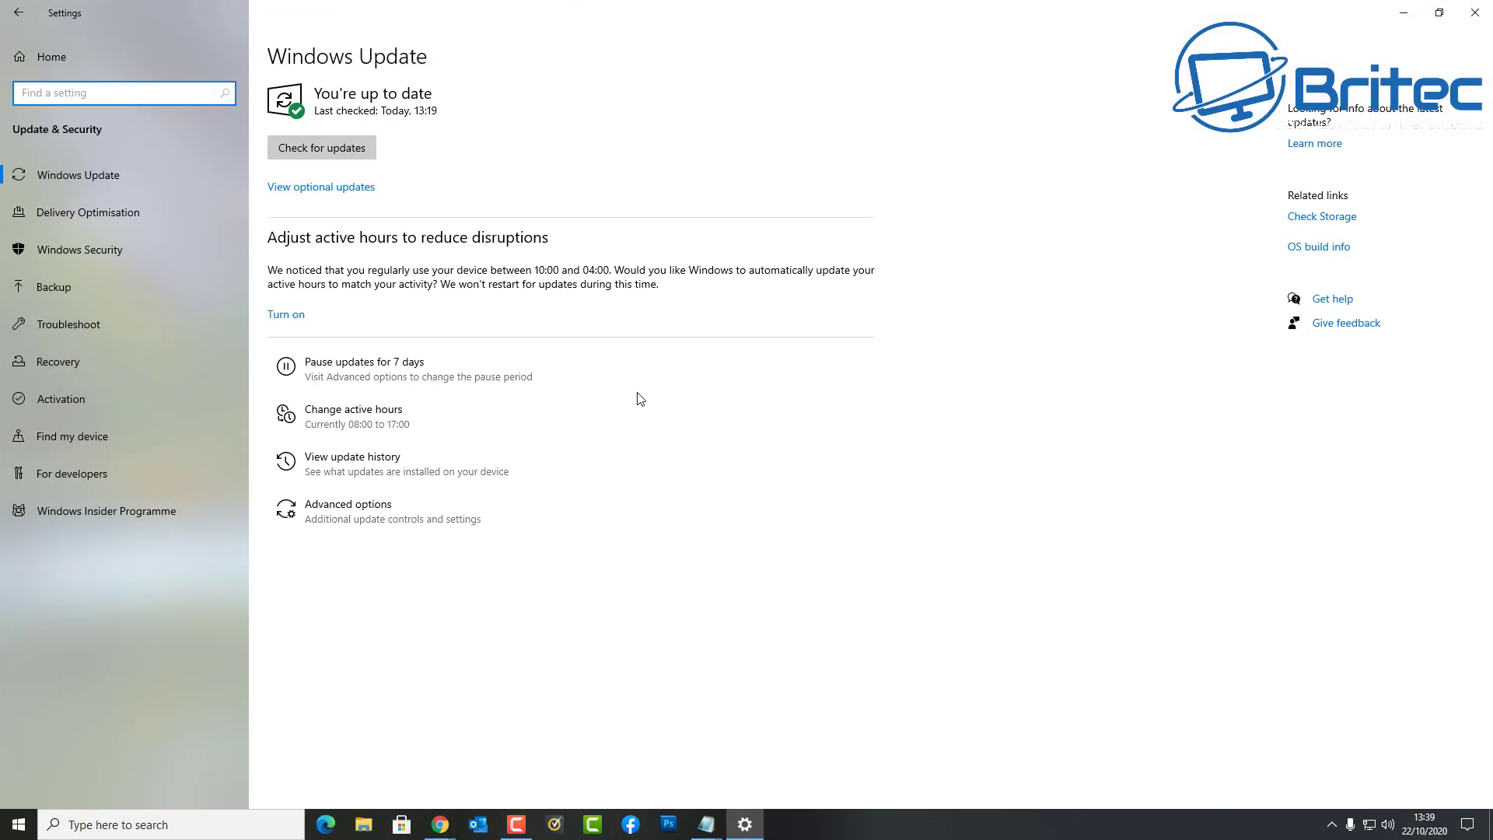
pyautogui.click(373, 152)
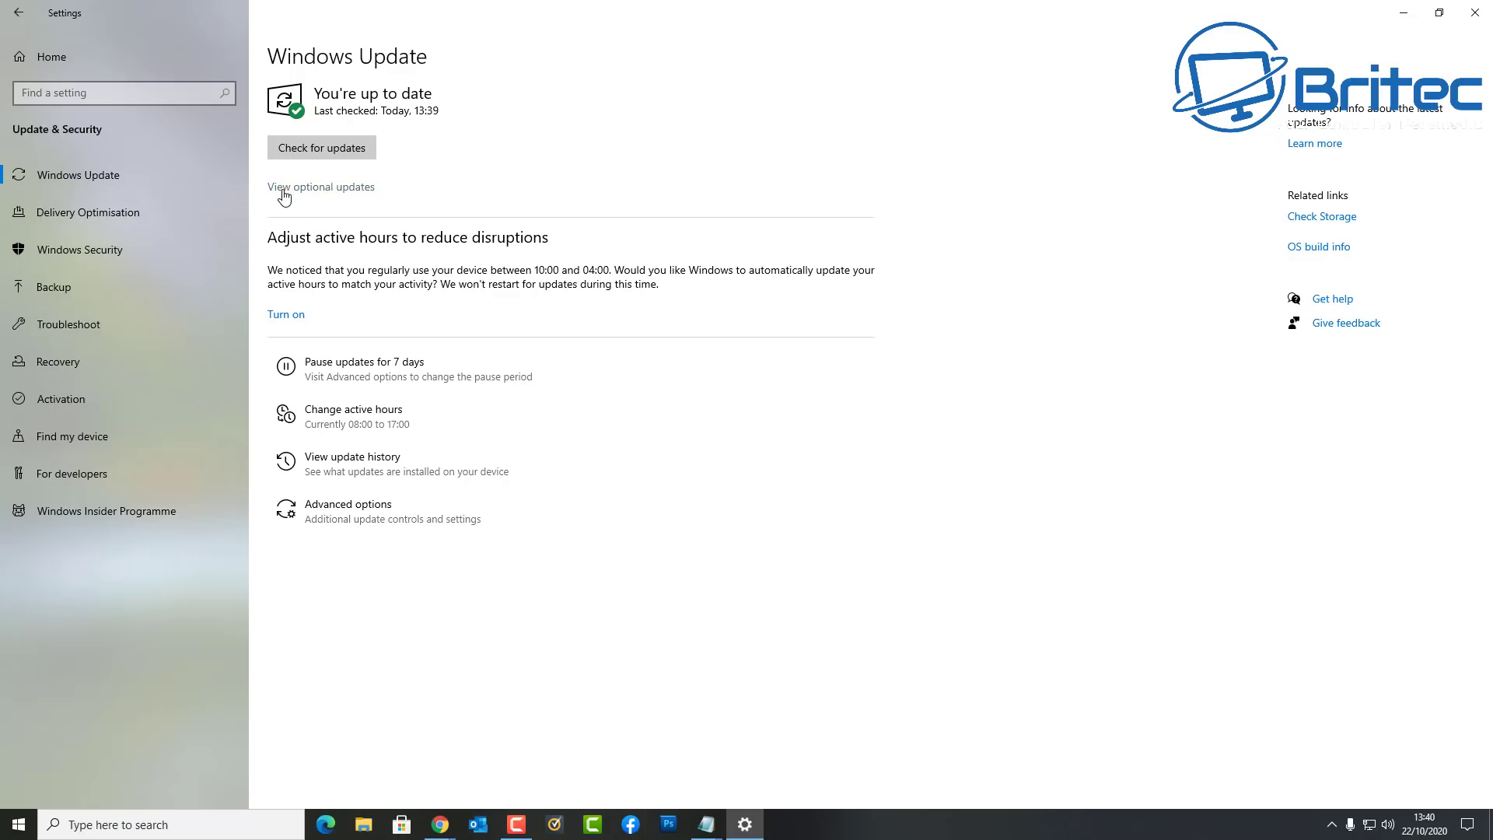
# Step: Review the three optional driver updates without installing any, then go back
pyautogui.click(327, 188)
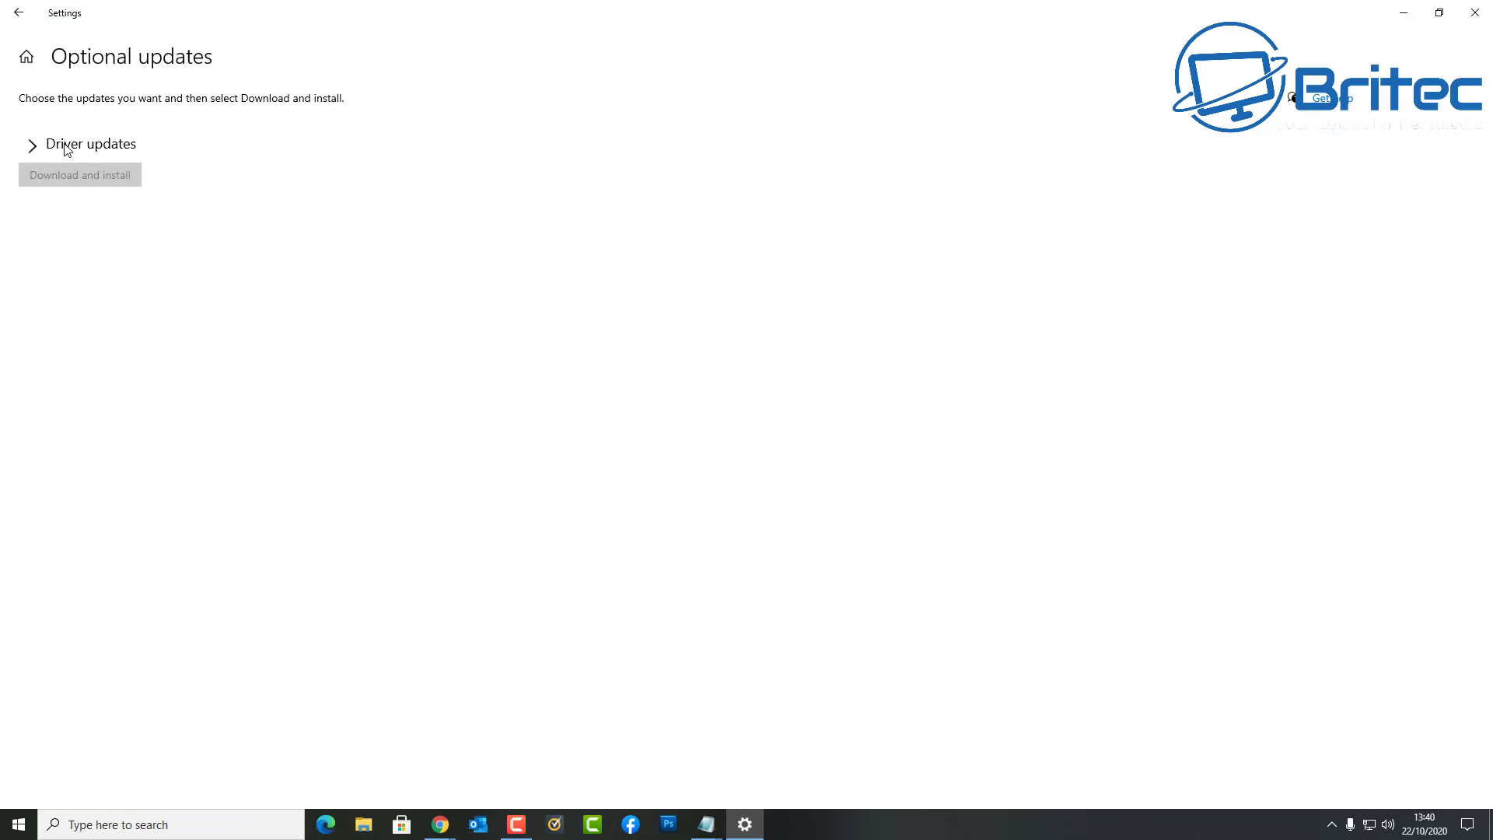
pyautogui.click(61, 147)
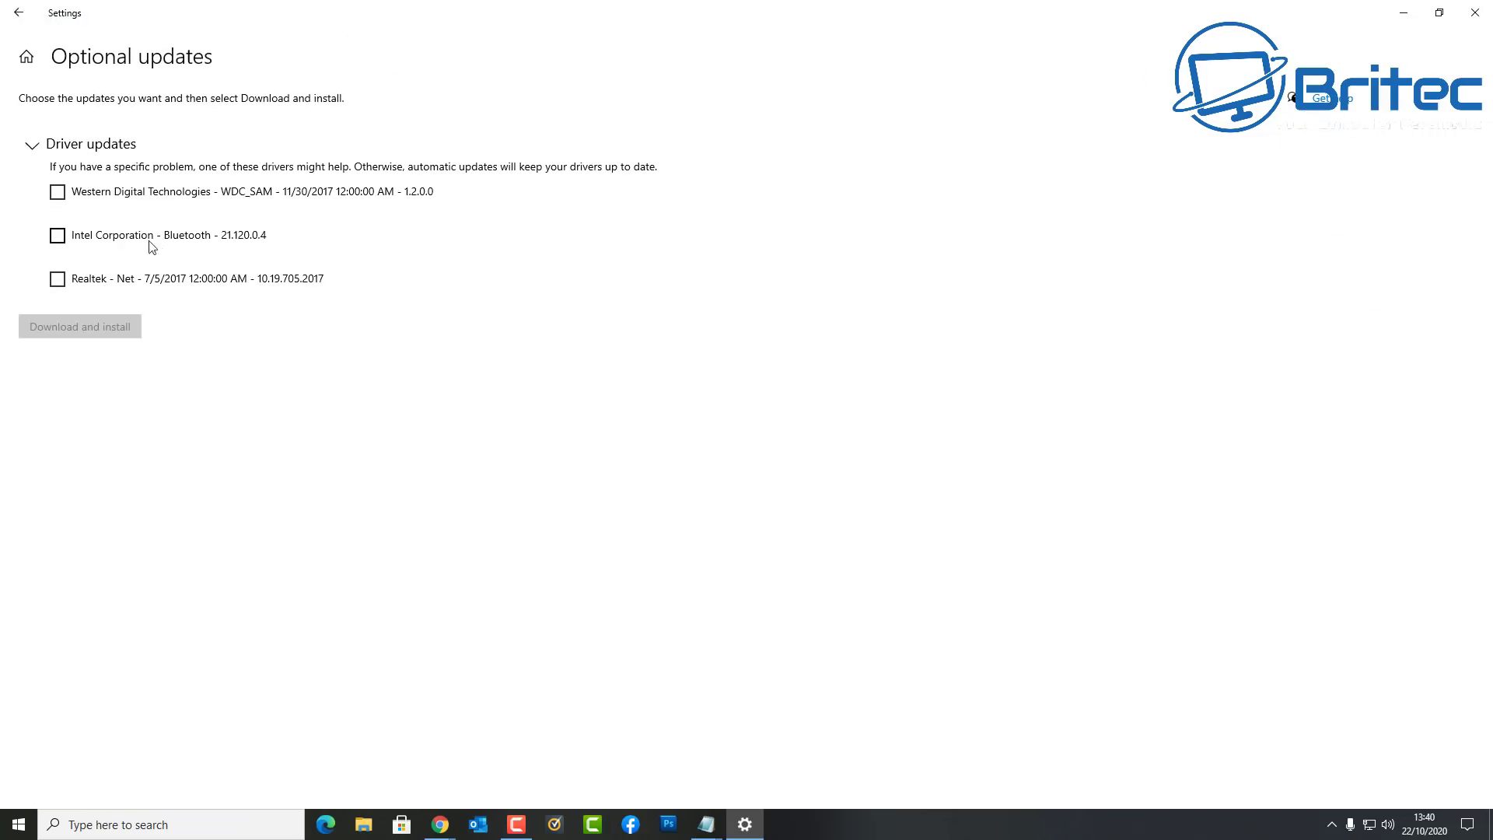
pyautogui.click(21, 13)
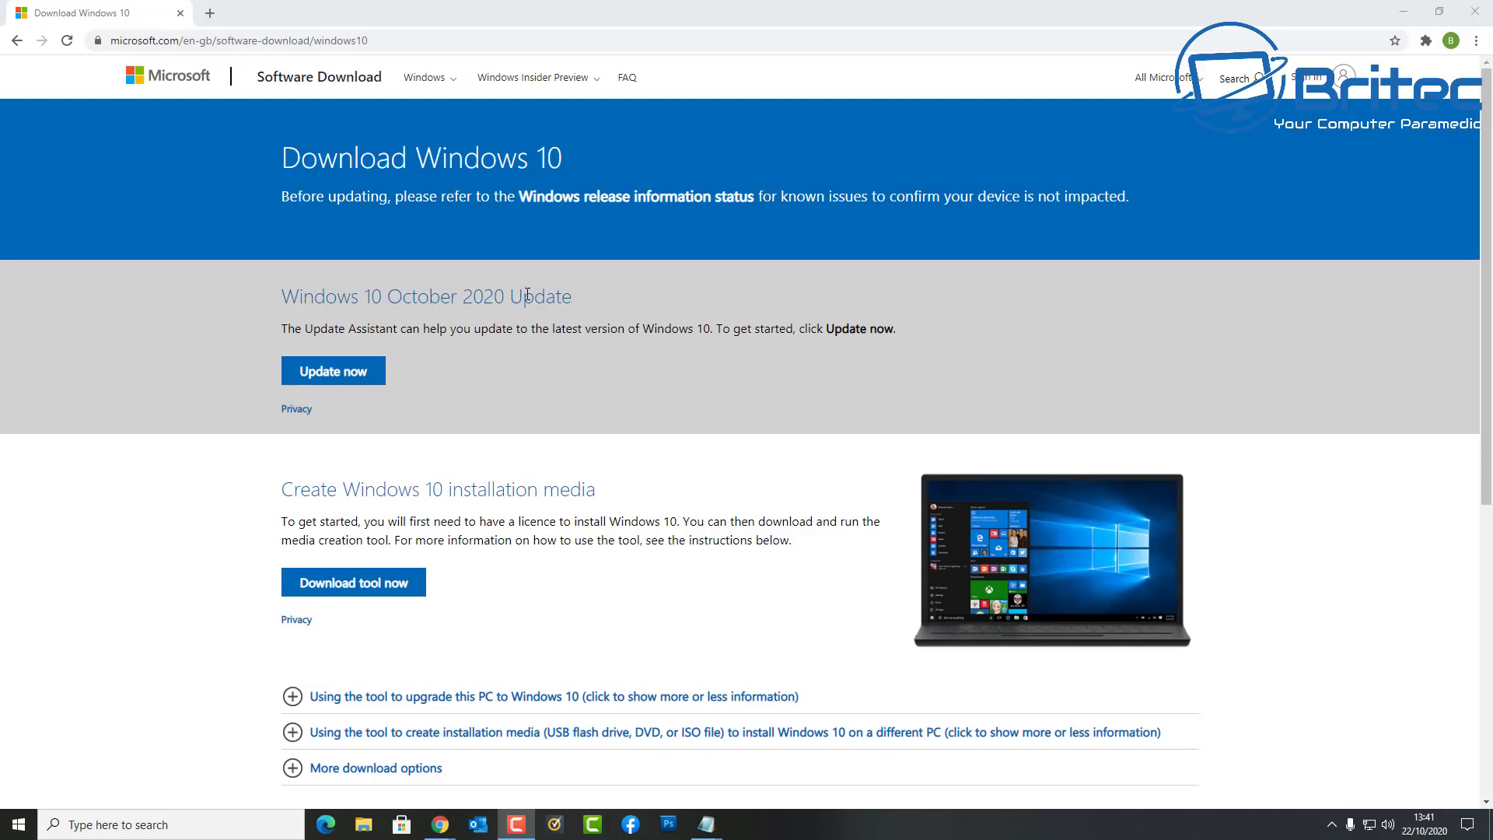
# Step: Download the Windows 10 October 2020 Update Assistant from Microsoft's page and launch it
pyautogui.moveTo(577, 300); pyautogui.dragTo(289, 301)
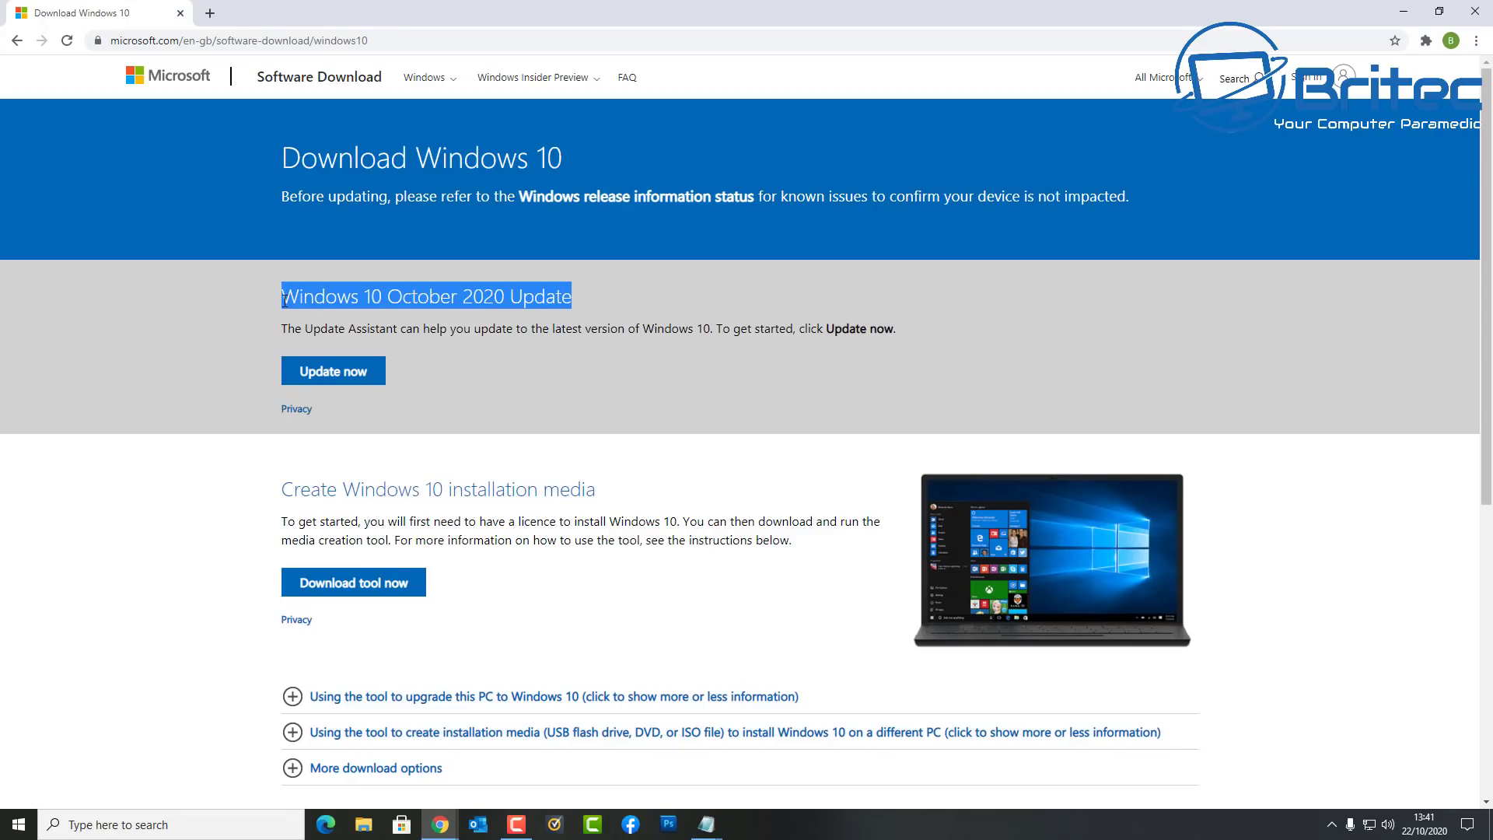
pyautogui.click(238, 310)
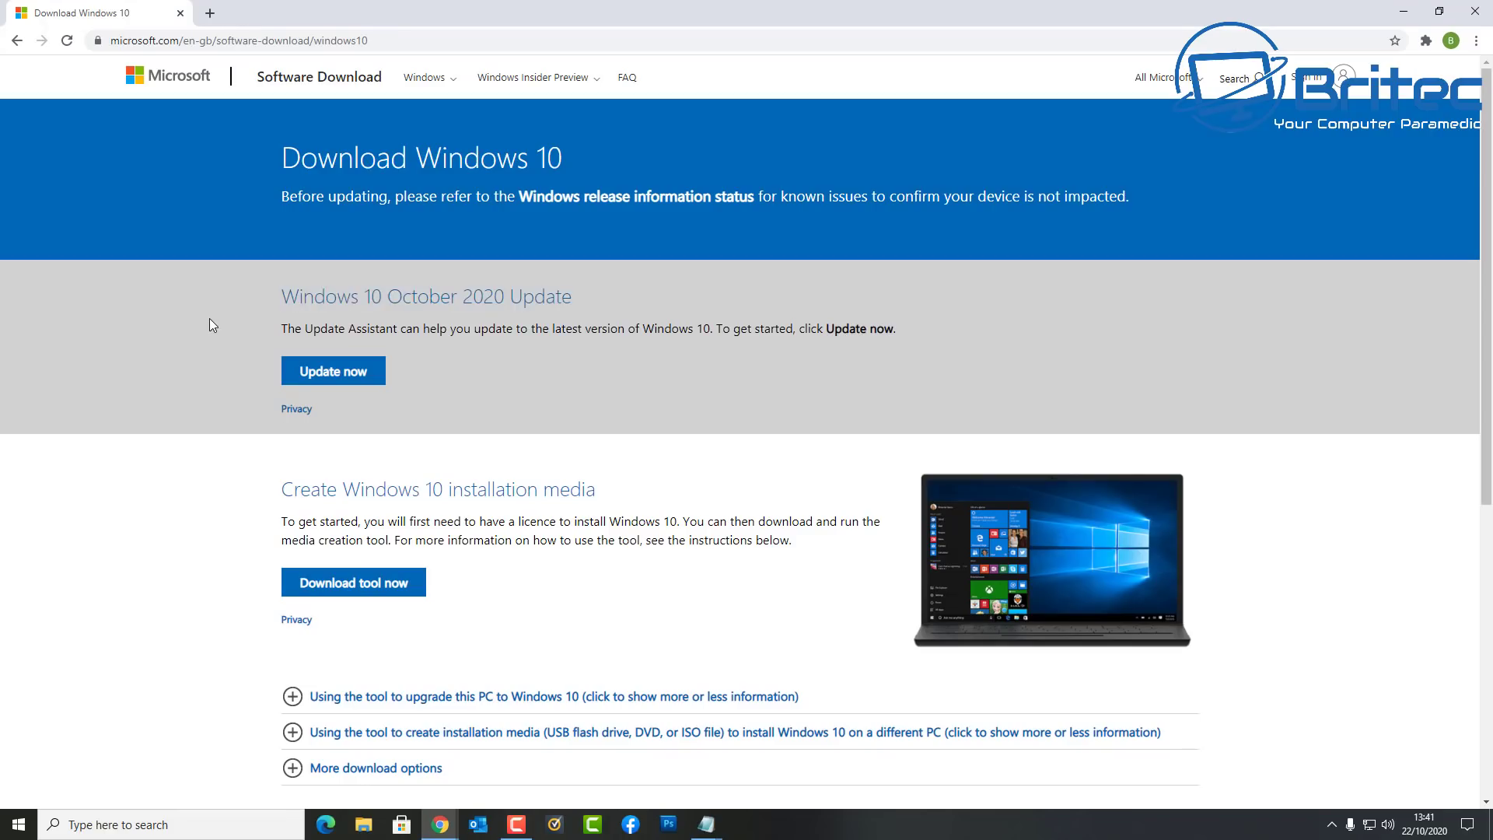
pyautogui.click(324, 371)
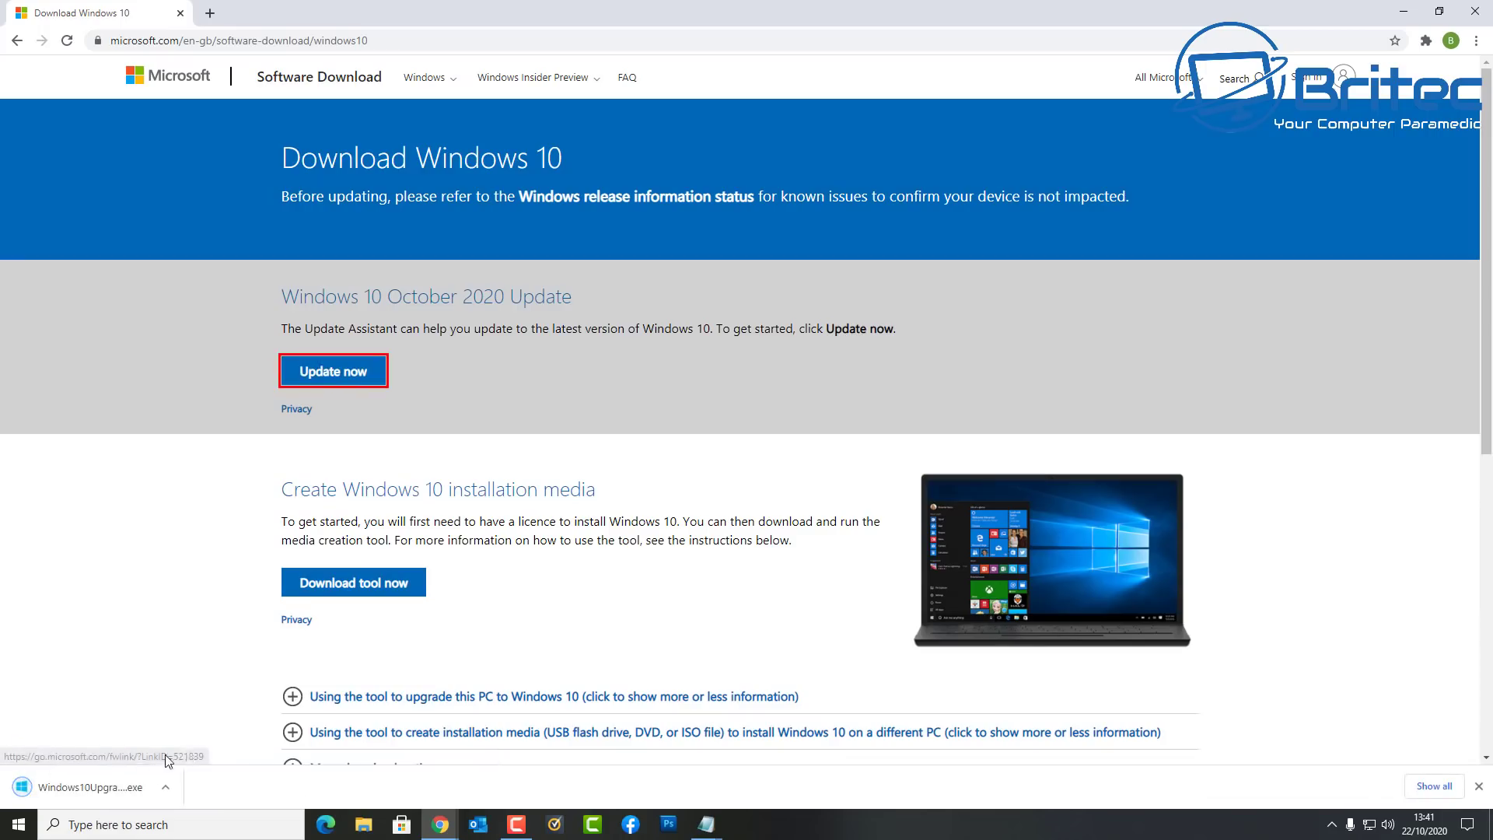
pyautogui.click(74, 787)
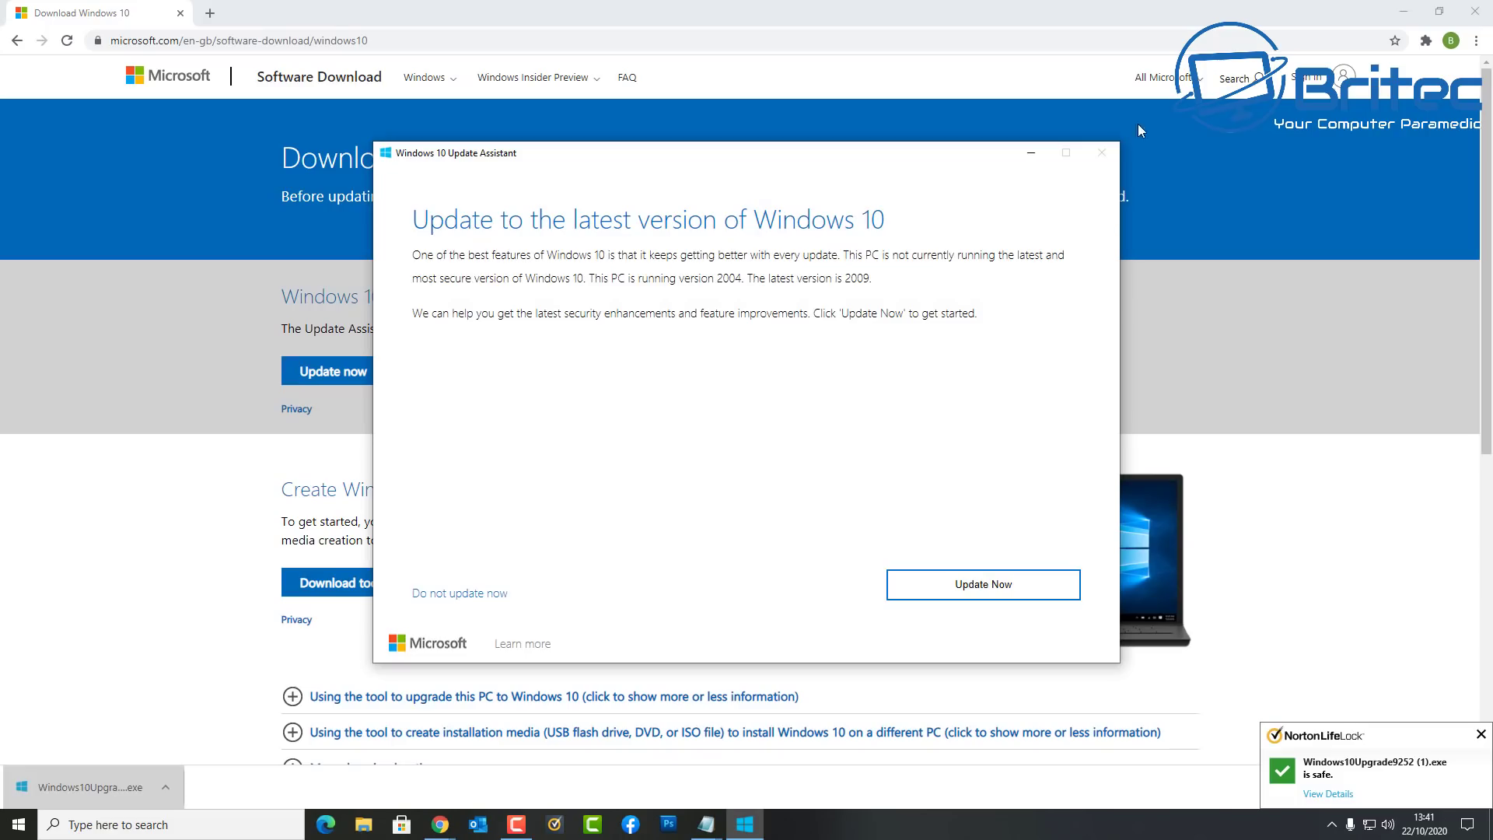
# Step: Start the Update Assistant's update to version 2009, then cancel the download at 35%
pyautogui.click(1402, 15)
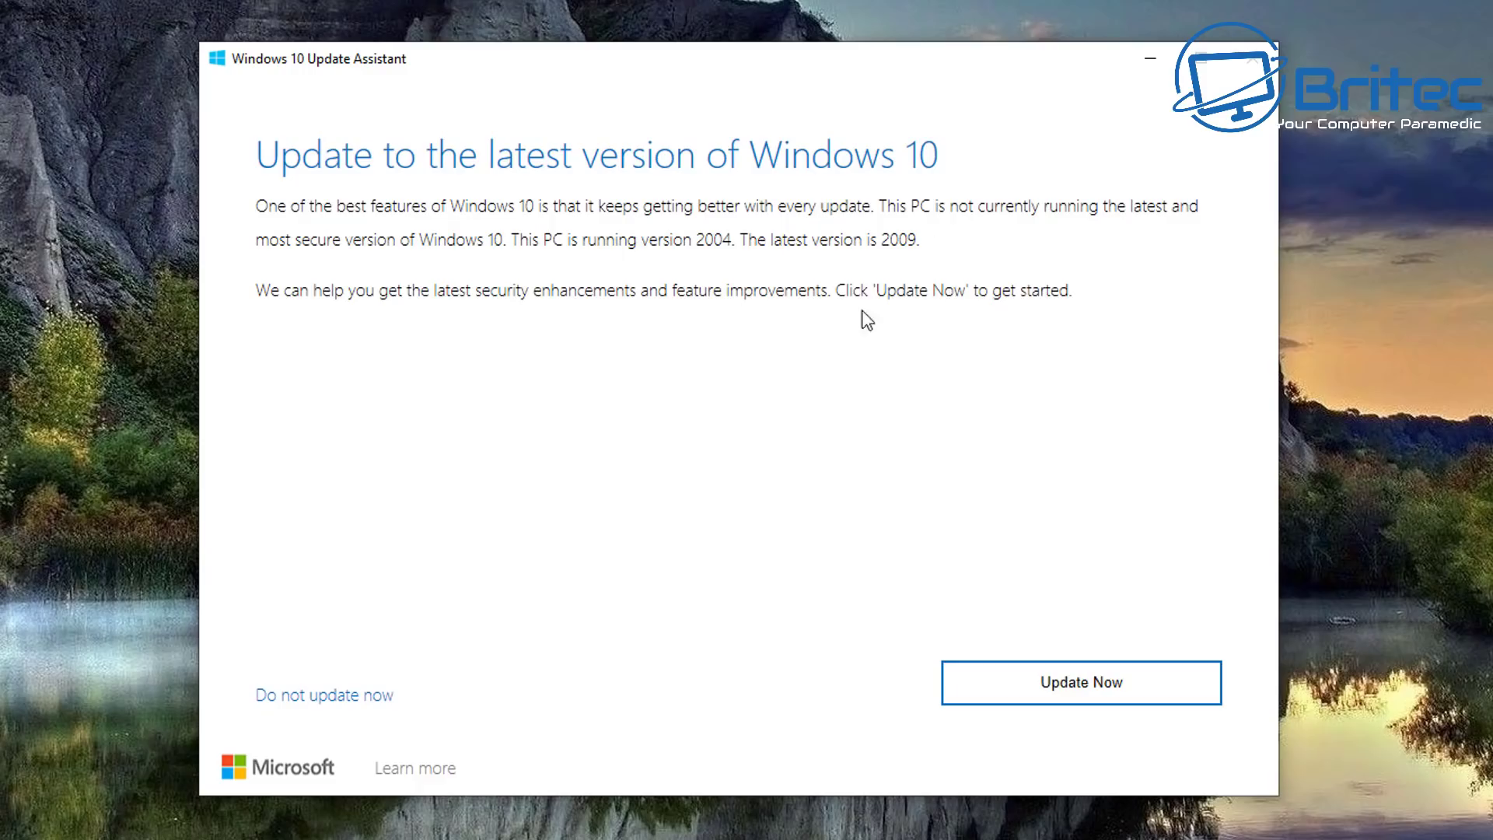
pyautogui.click(1075, 695)
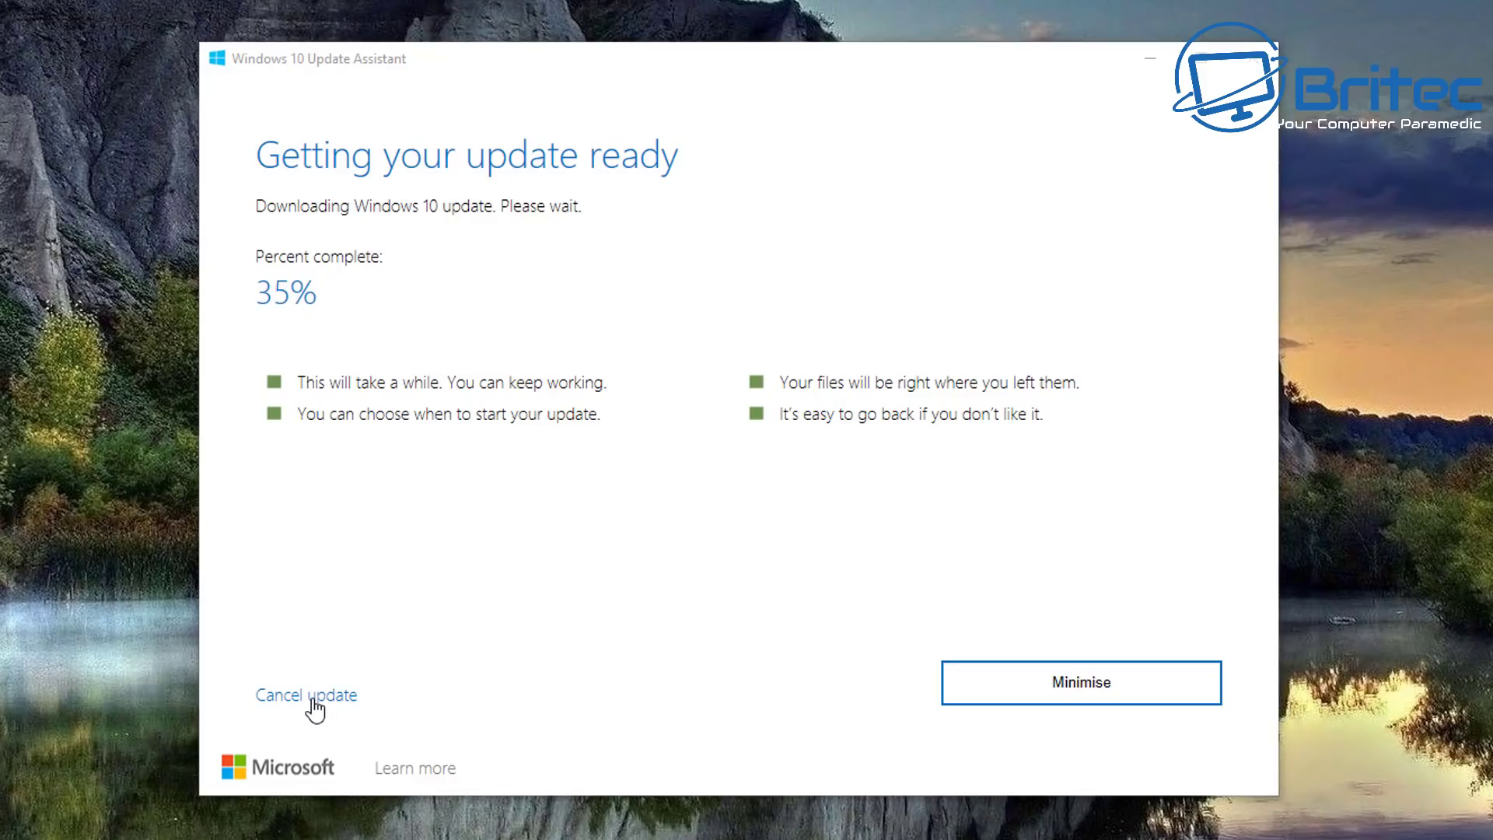
pyautogui.click(314, 696)
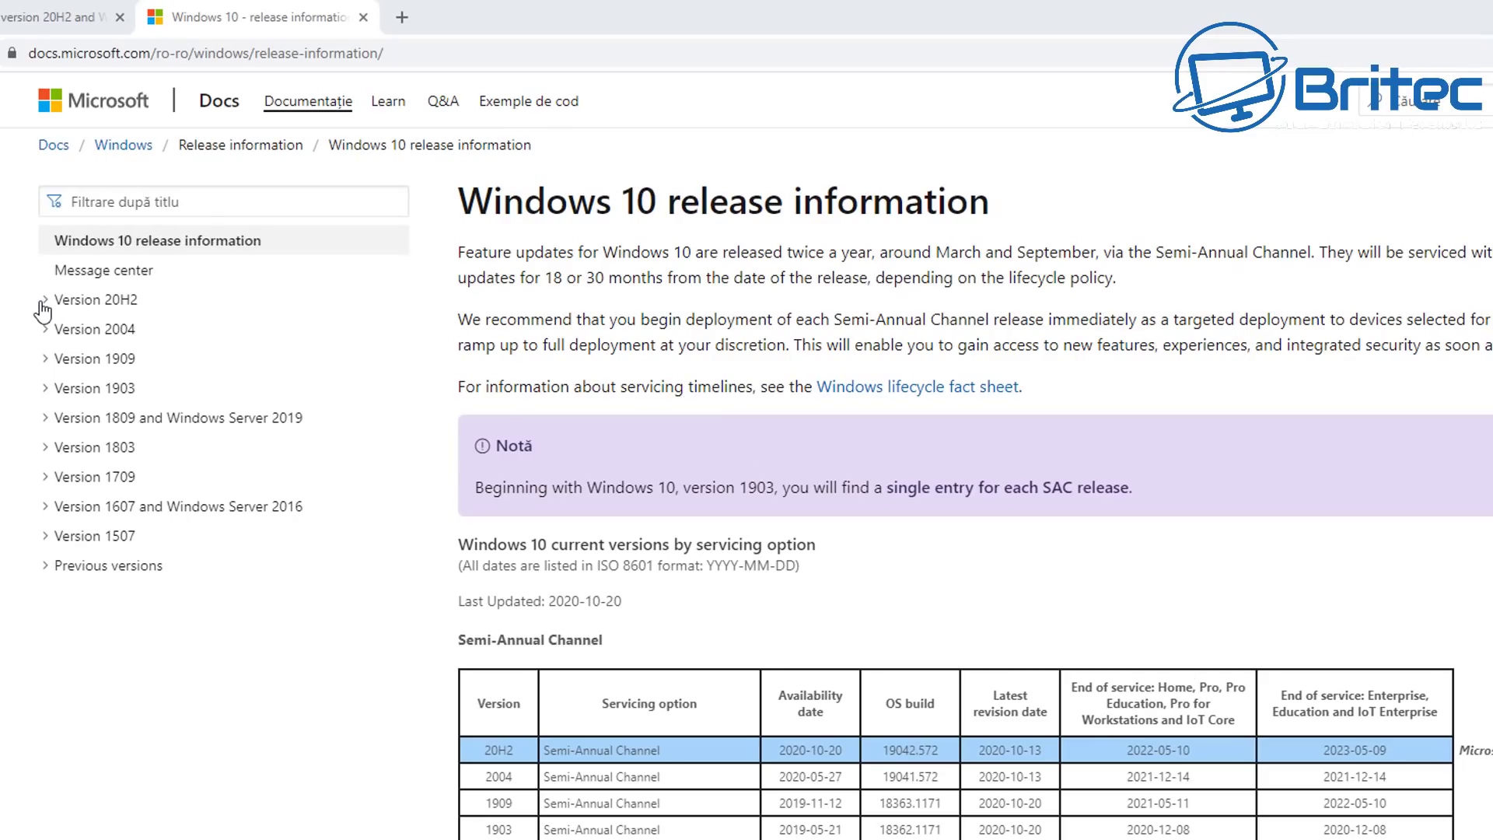
# Step: Expand and collapse the Version 20H2 issue pages in the Docs sidebar
pyautogui.click(45, 303)
pyautogui.click(45, 303)
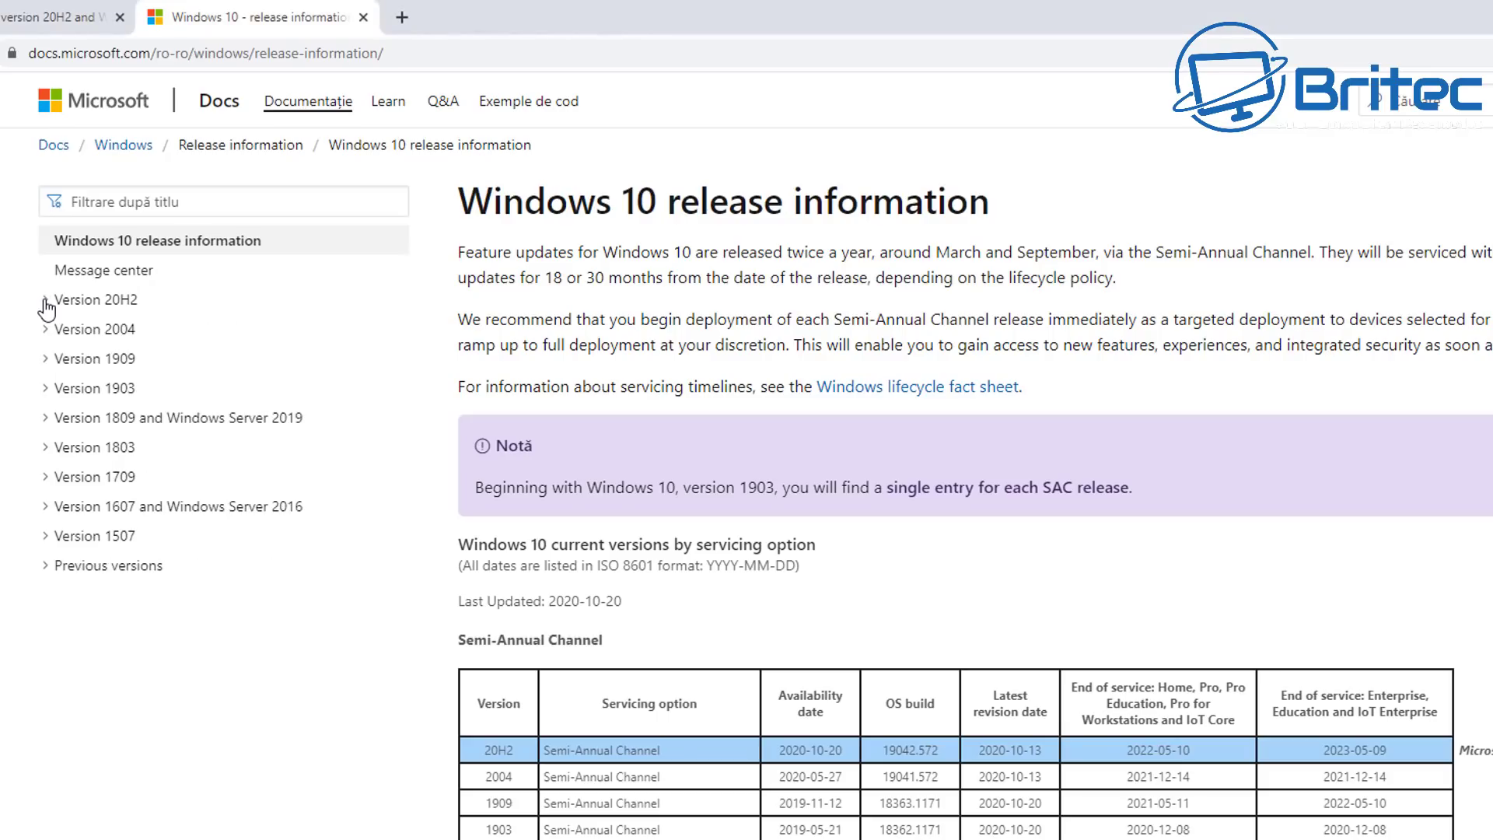
pyautogui.click(45, 303)
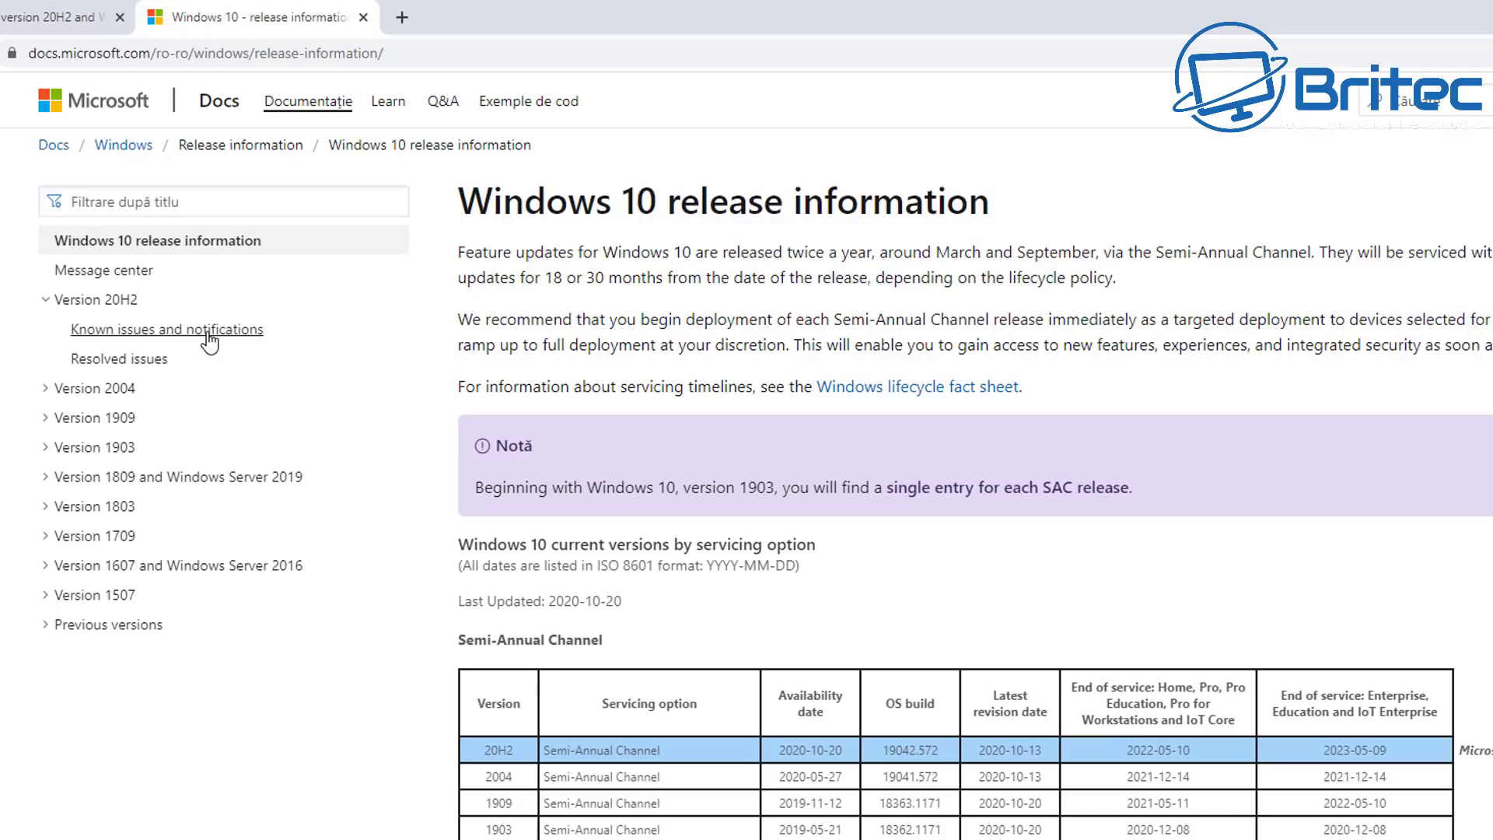
pyautogui.click(47, 305)
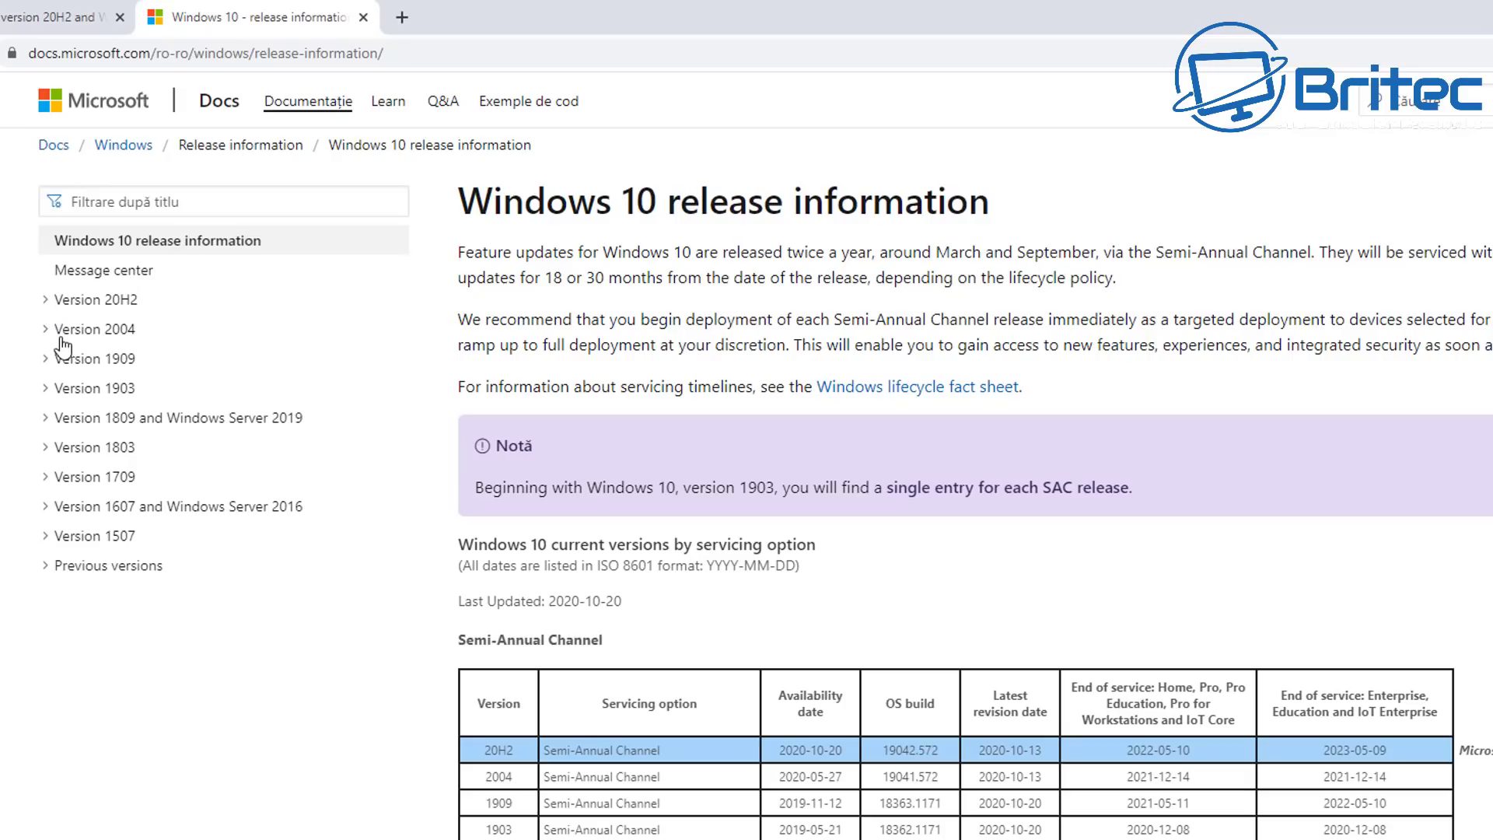
# Step: Open the Version 2004 known issues page and scroll through its issues table
pyautogui.click(45, 333)
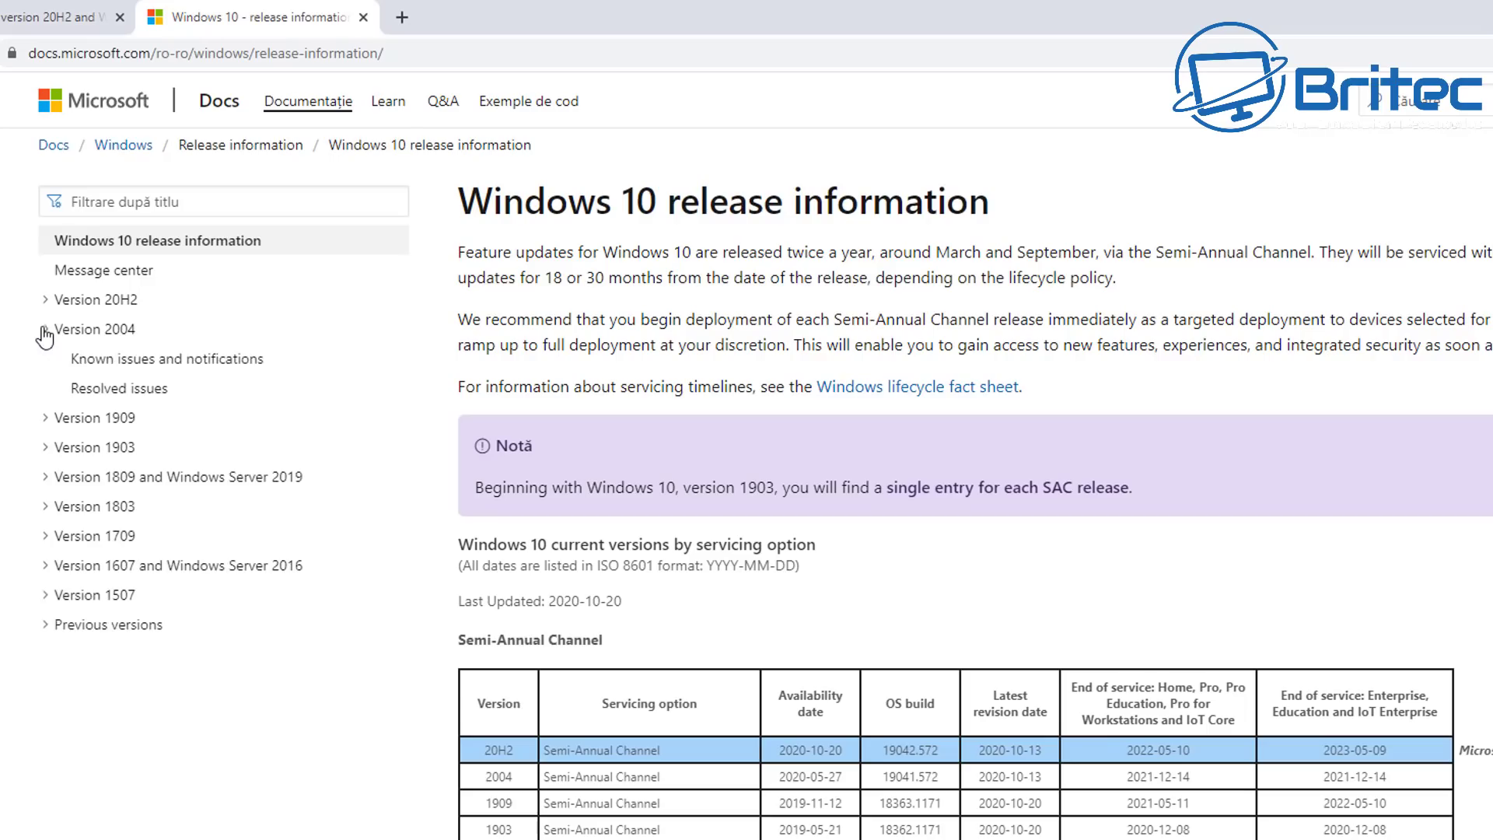
pyautogui.click(166, 362)
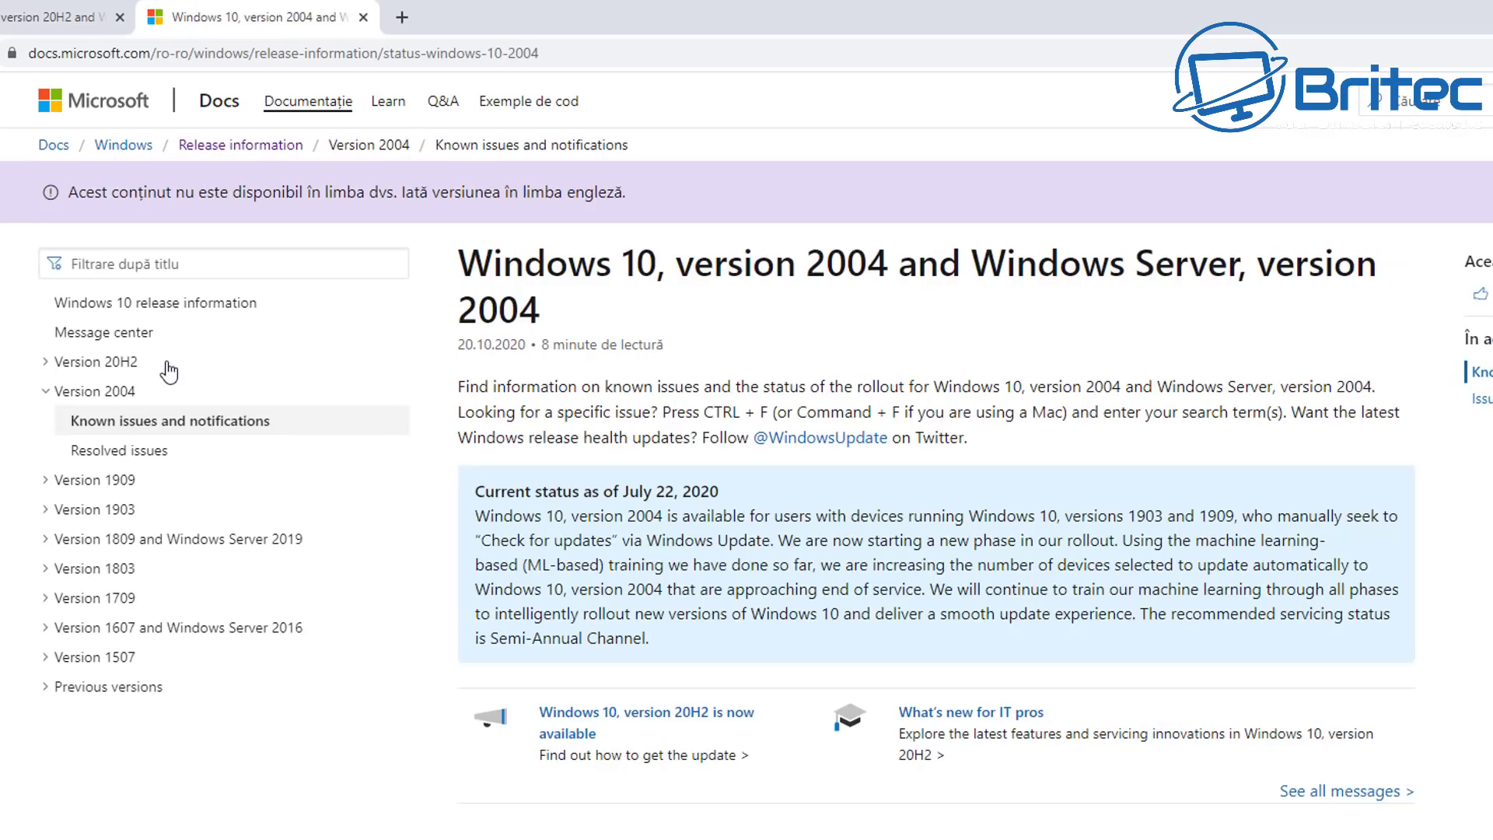
pyautogui.scroll(-1, 972, 467)
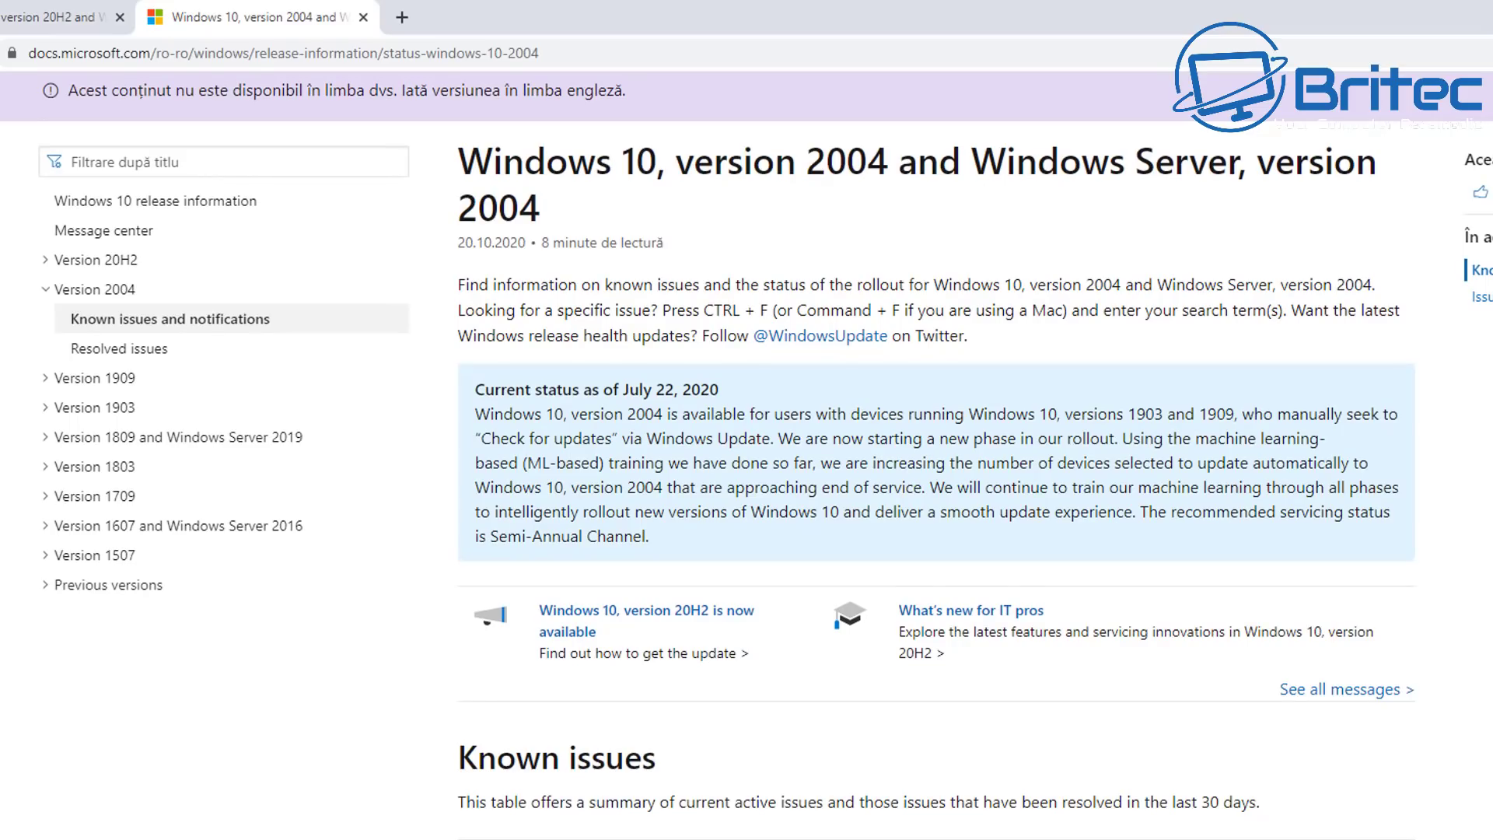
pyautogui.scroll(-7, 937, 456)
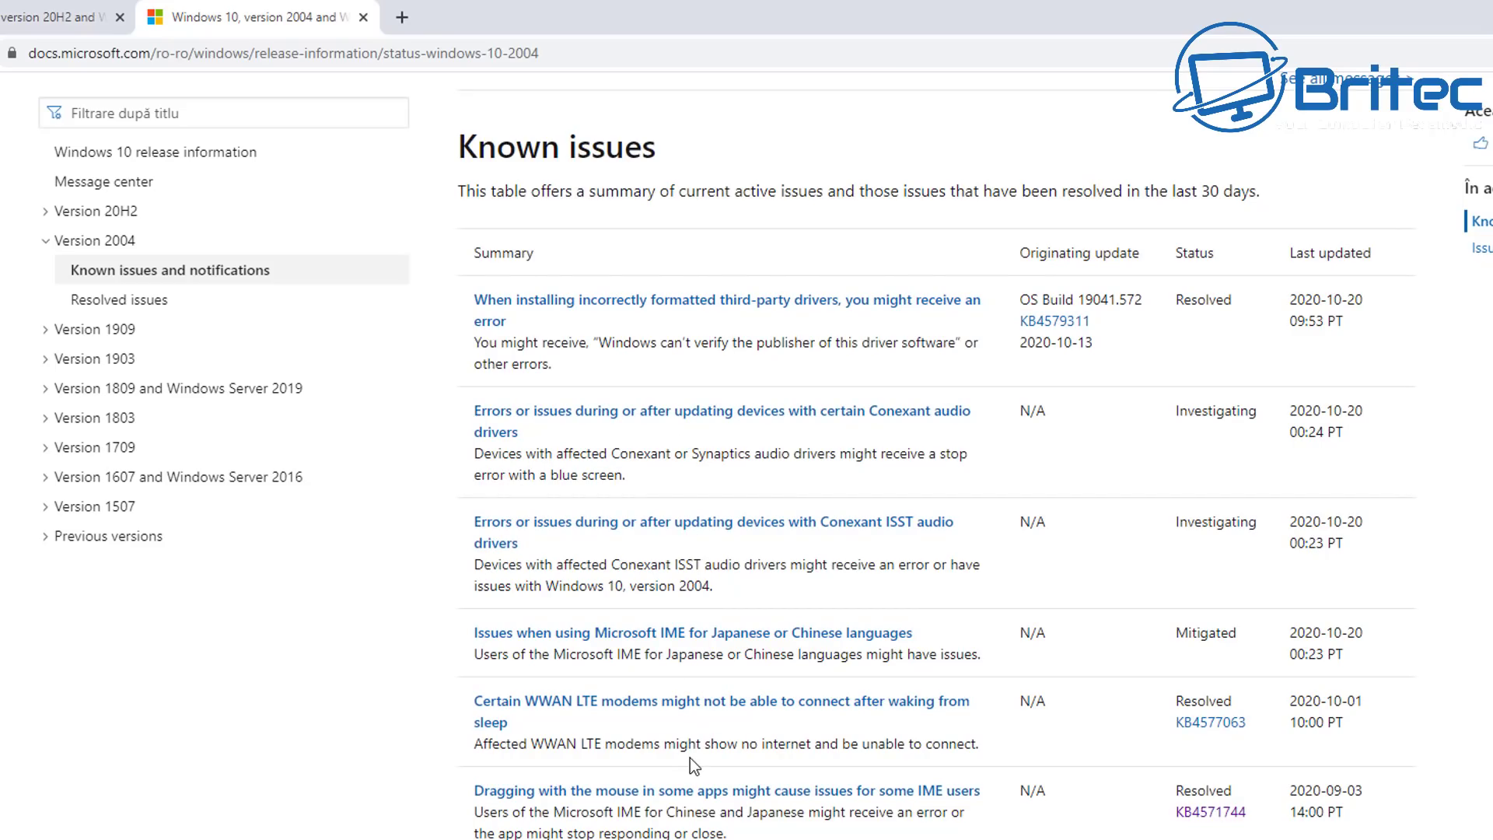
pyautogui.scroll(-7, 694, 747)
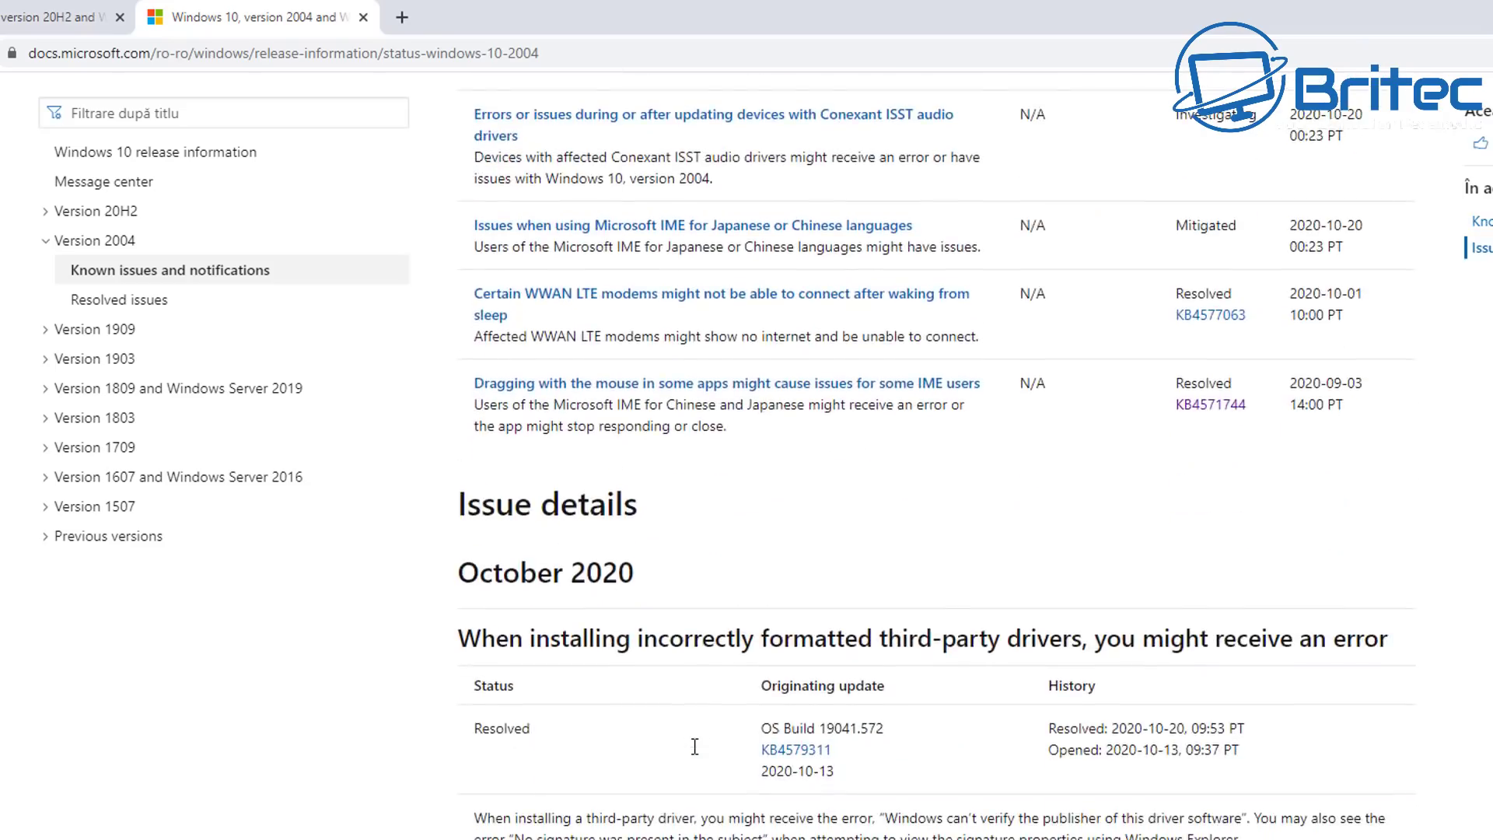
pyautogui.scroll(-3, 692, 746)
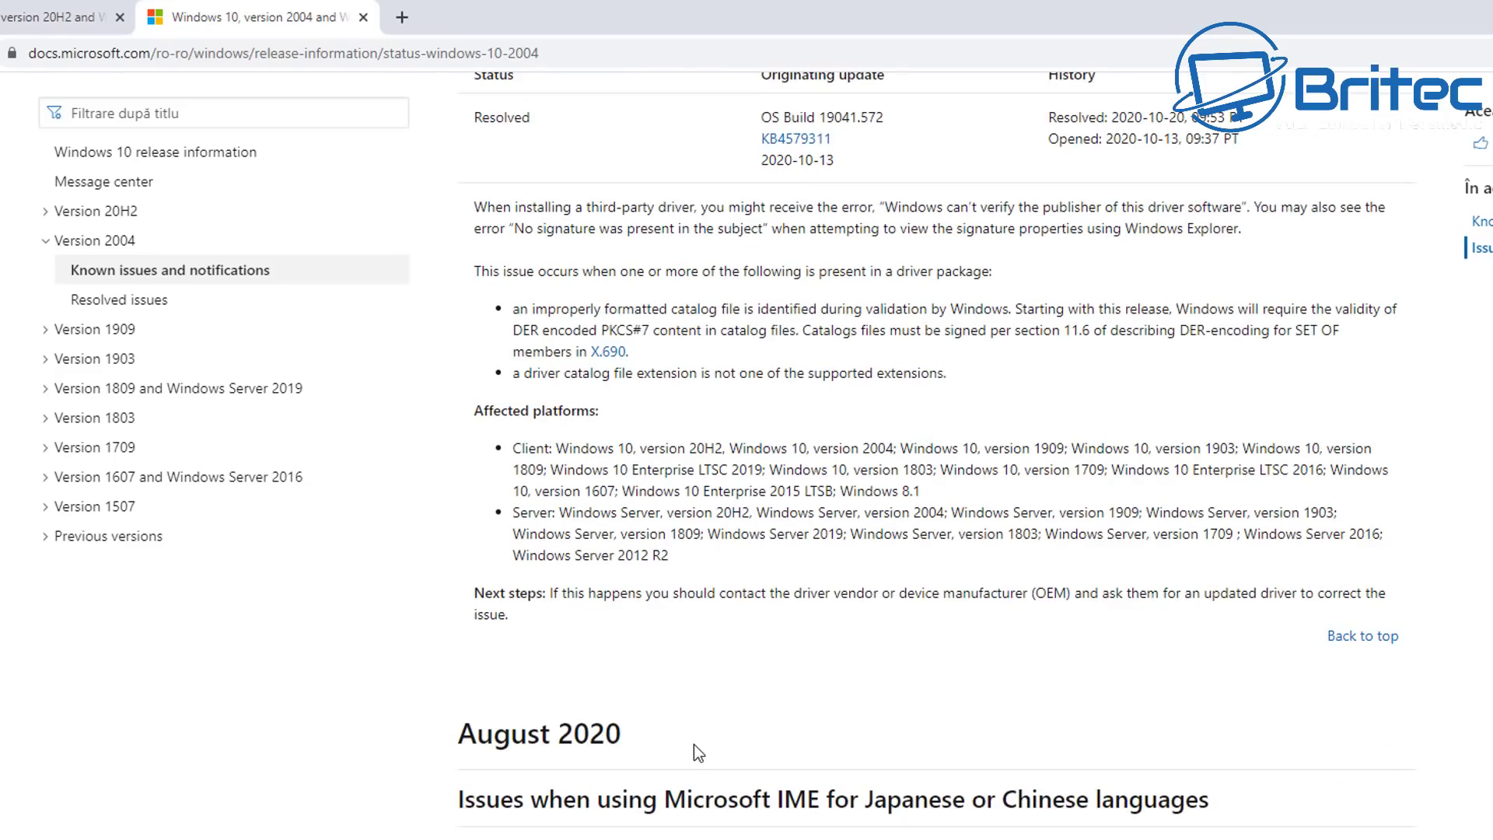
pyautogui.scroll(10, 777, 708)
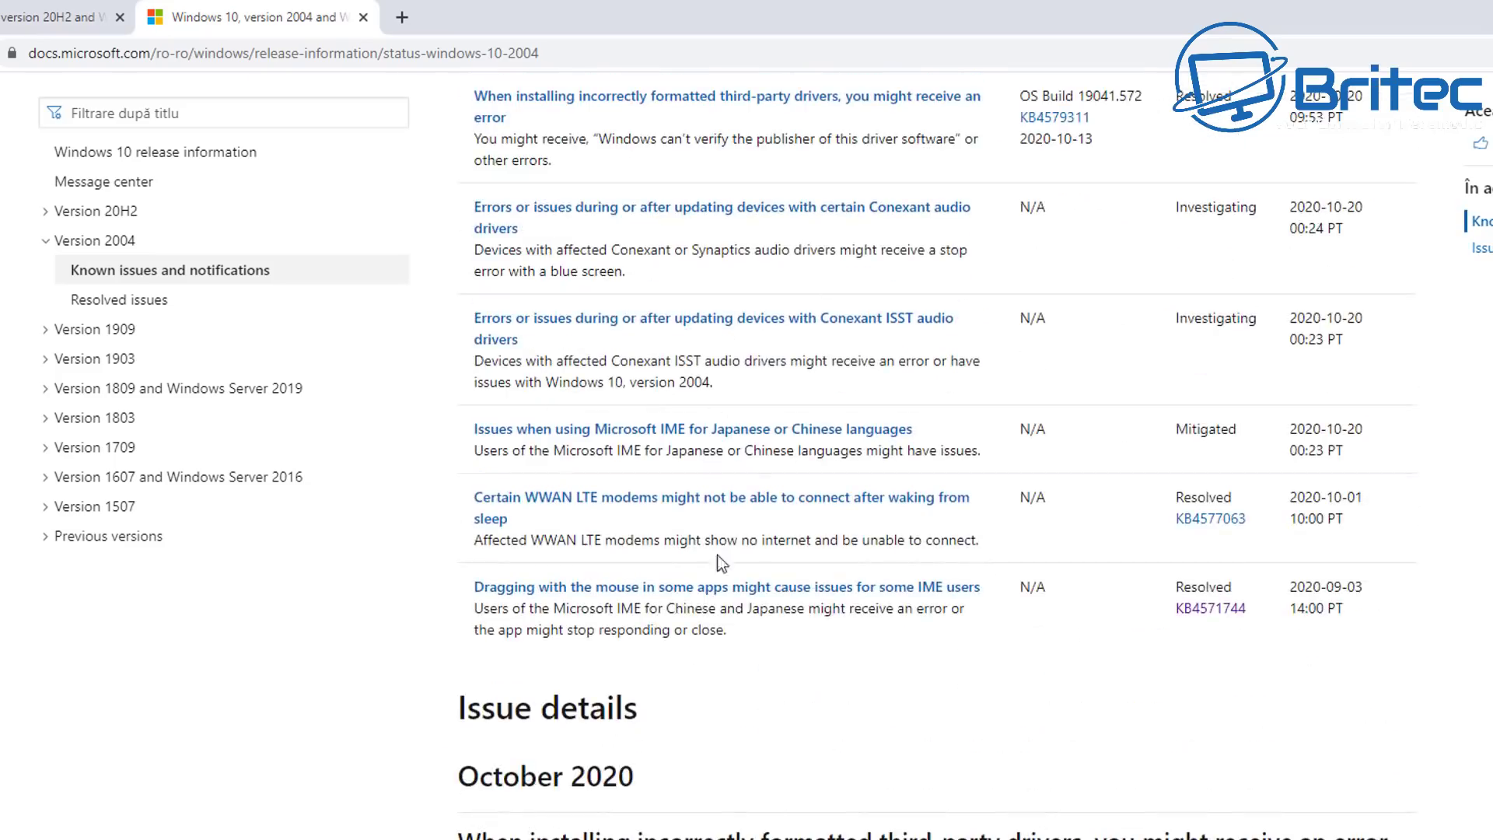
pyautogui.scroll(5, 858, 689)
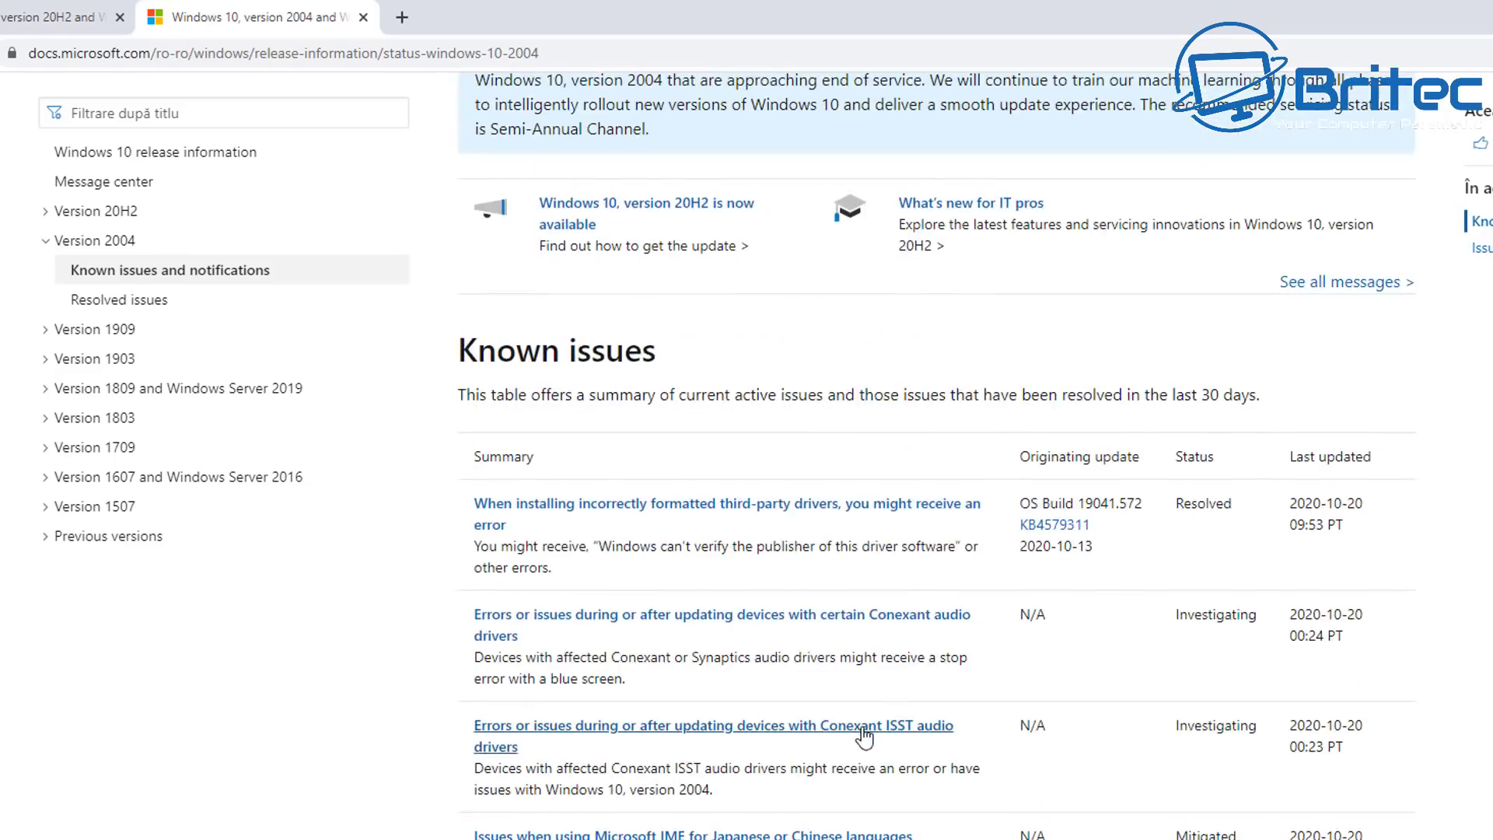
pyautogui.scroll(7, 863, 734)
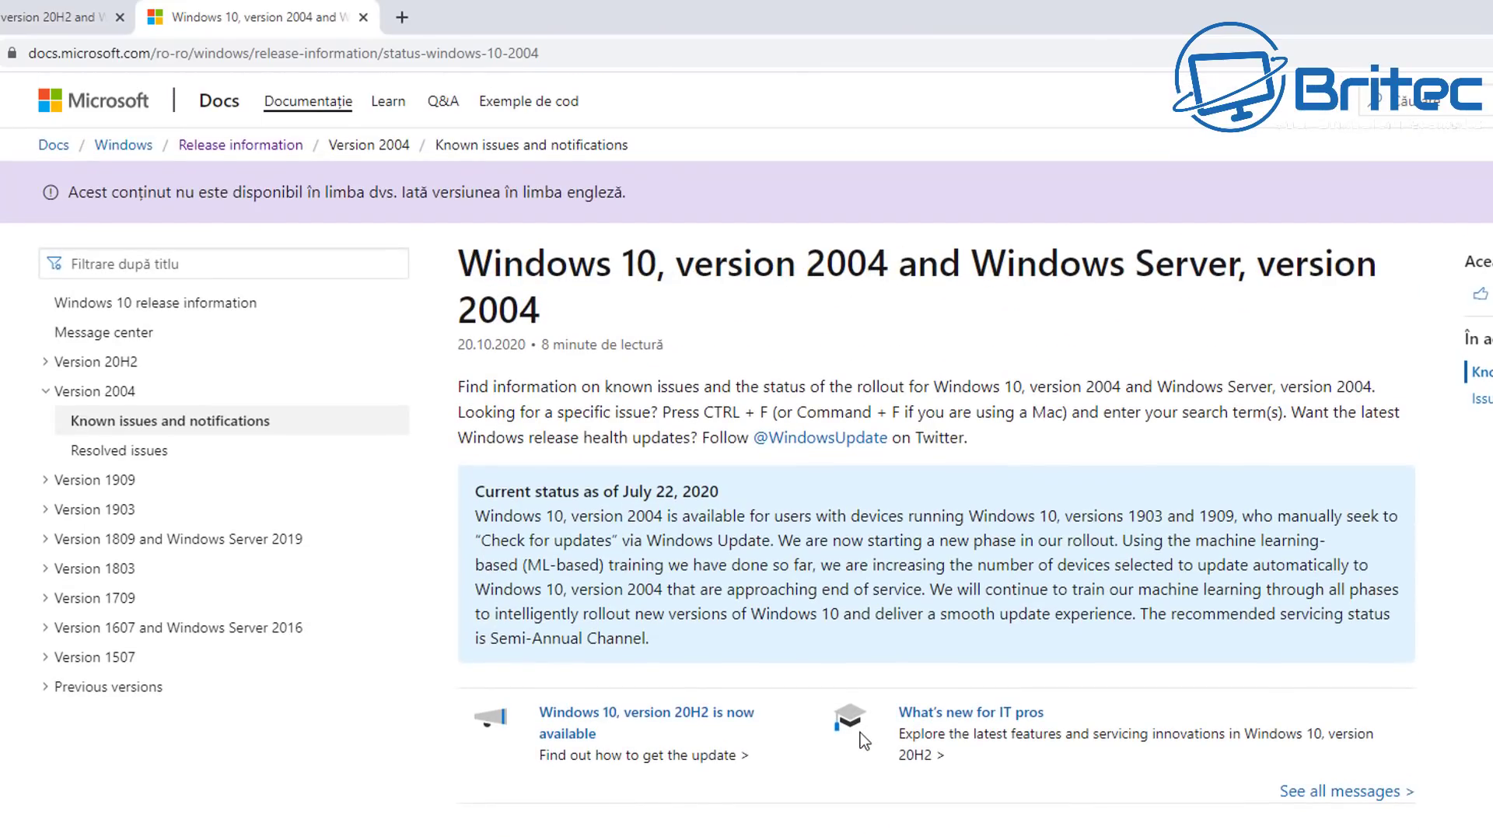
# Step: Browse the Version 2004 Resolved issues table, then expand Version 20H2 in the sidebar
pyautogui.click(109, 450)
pyautogui.scroll(-20, 1101, 701)
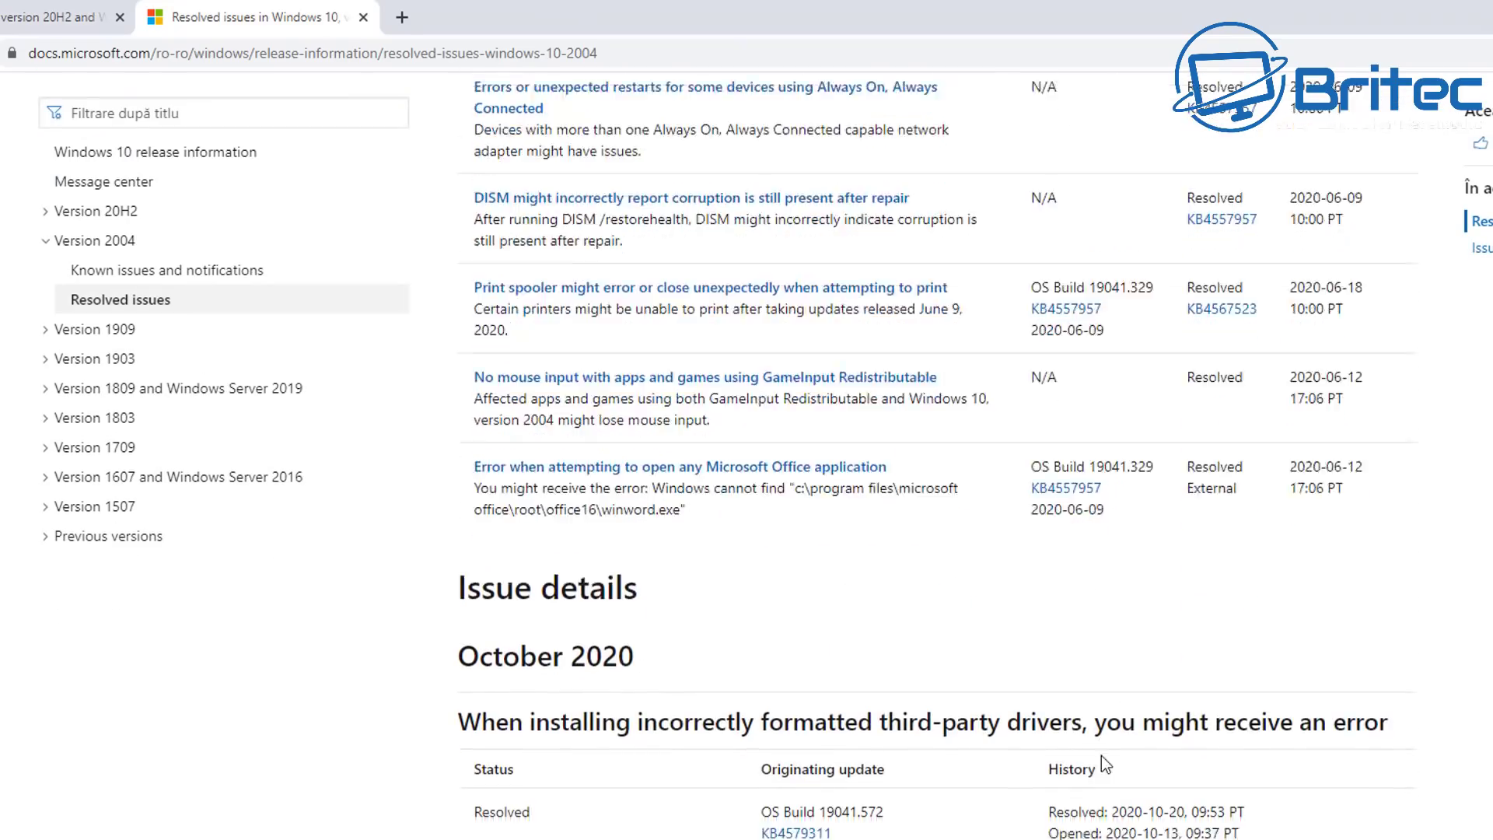
pyautogui.scroll(5, 1101, 753)
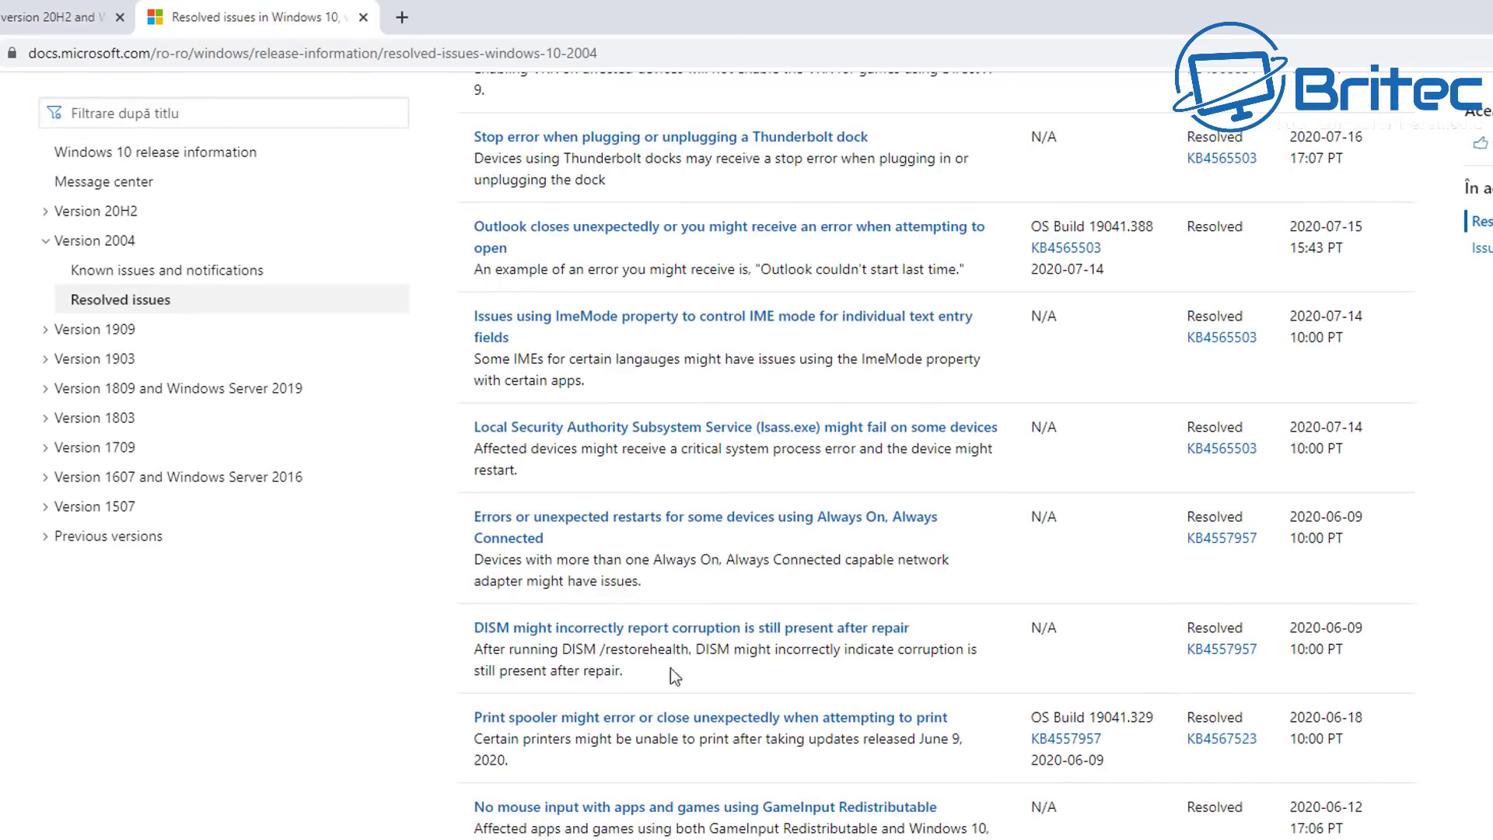
pyautogui.scroll(2, 804, 775)
pyautogui.scroll(7, 802, 770)
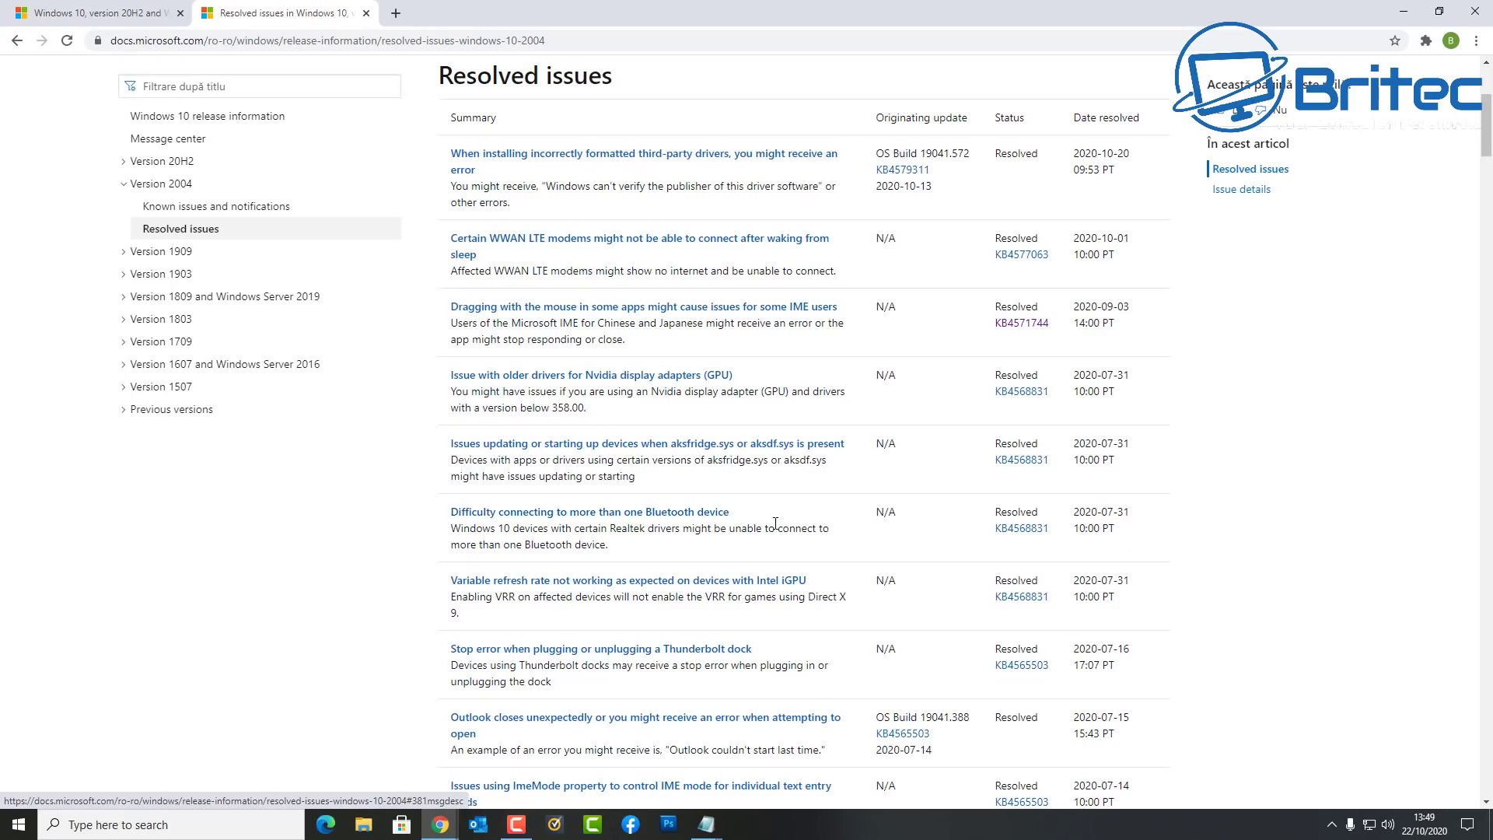
pyautogui.scroll(4, 778, 529)
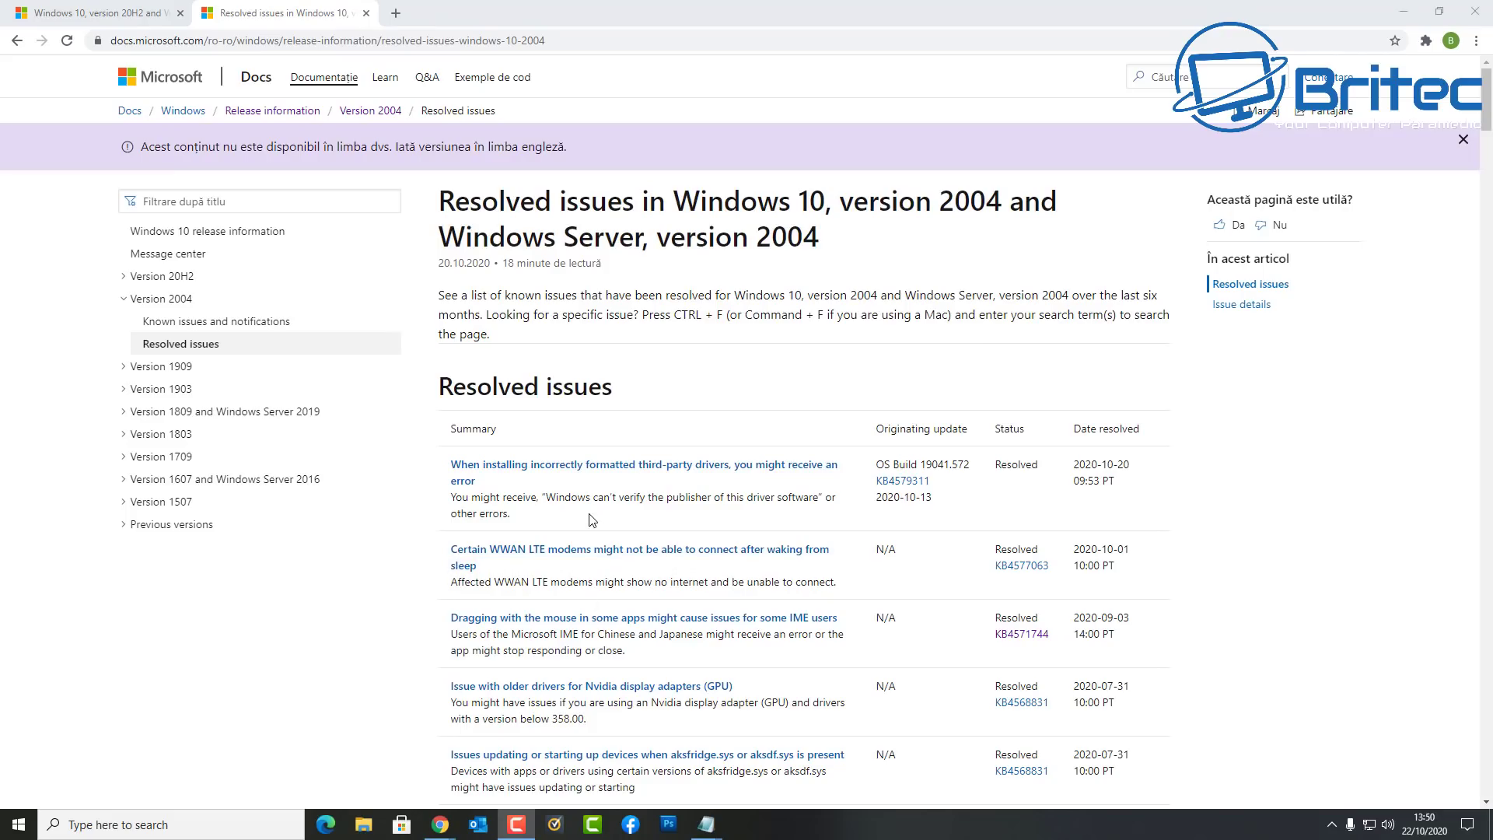
pyautogui.scroll(-4, 589, 519)
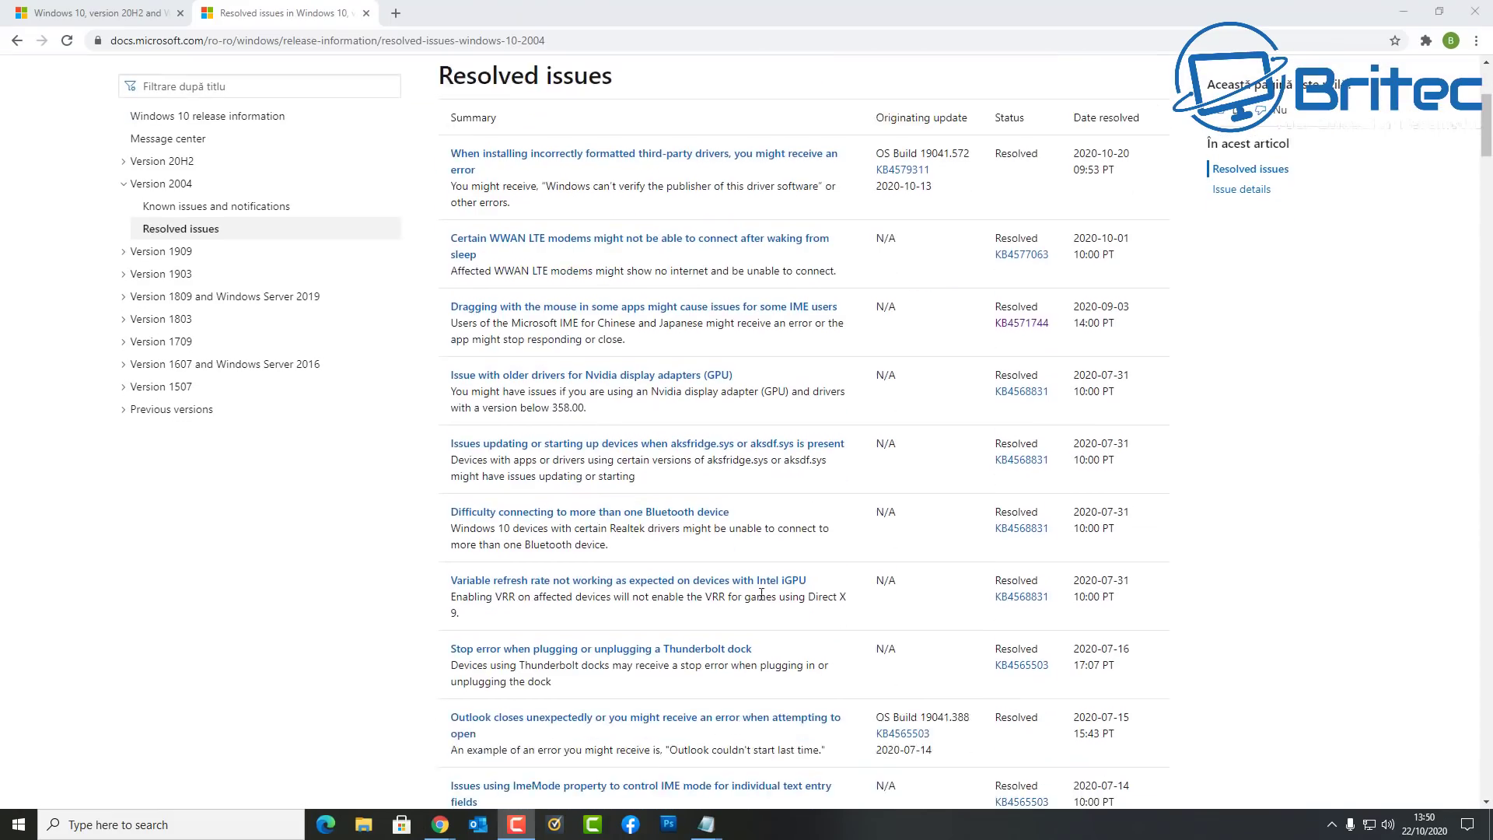
pyautogui.scroll(3, 703, 630)
pyautogui.scroll(-1, 617, 607)
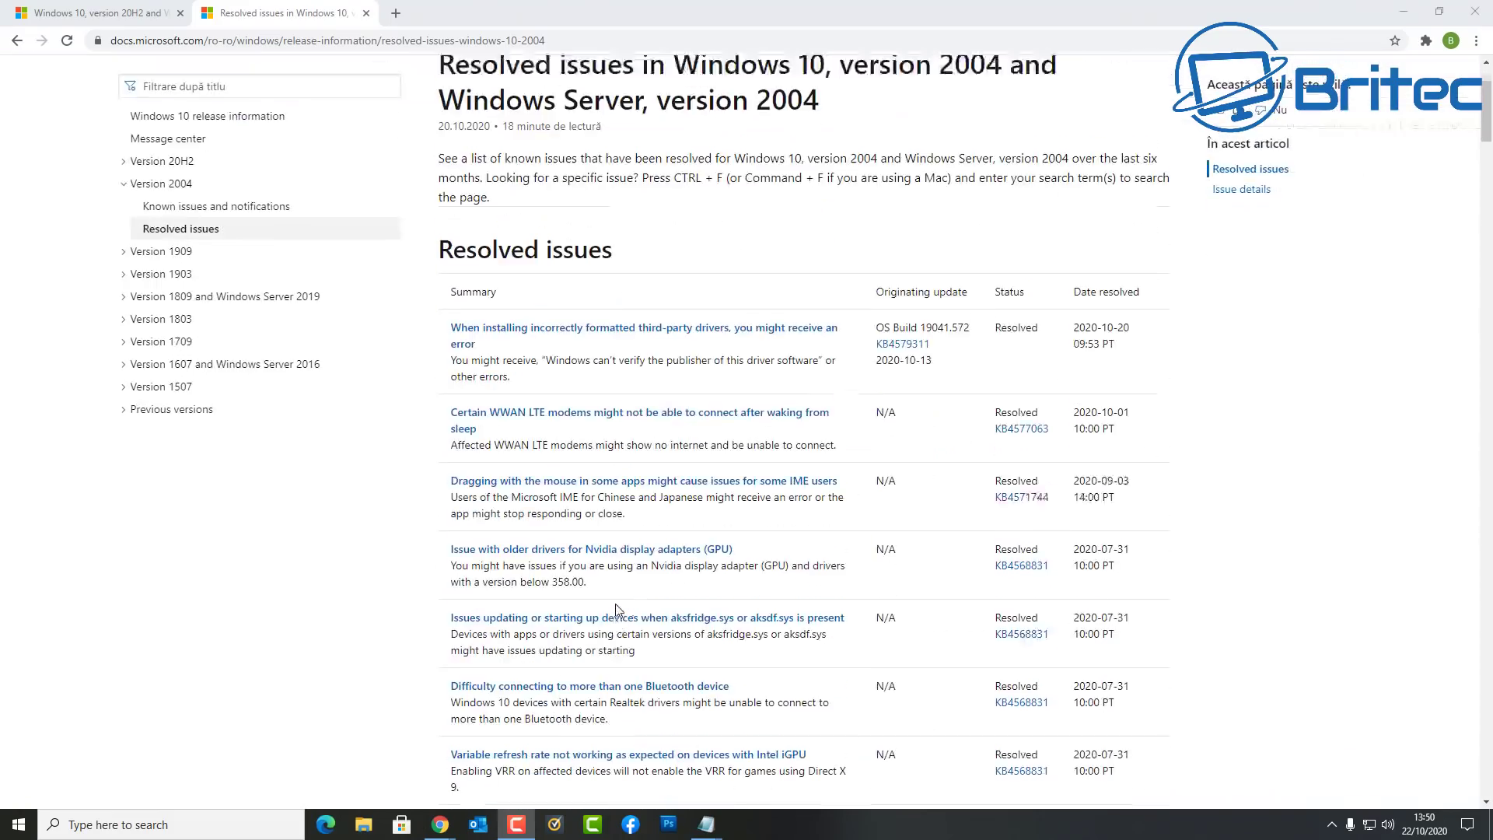
pyautogui.scroll(2, 617, 607)
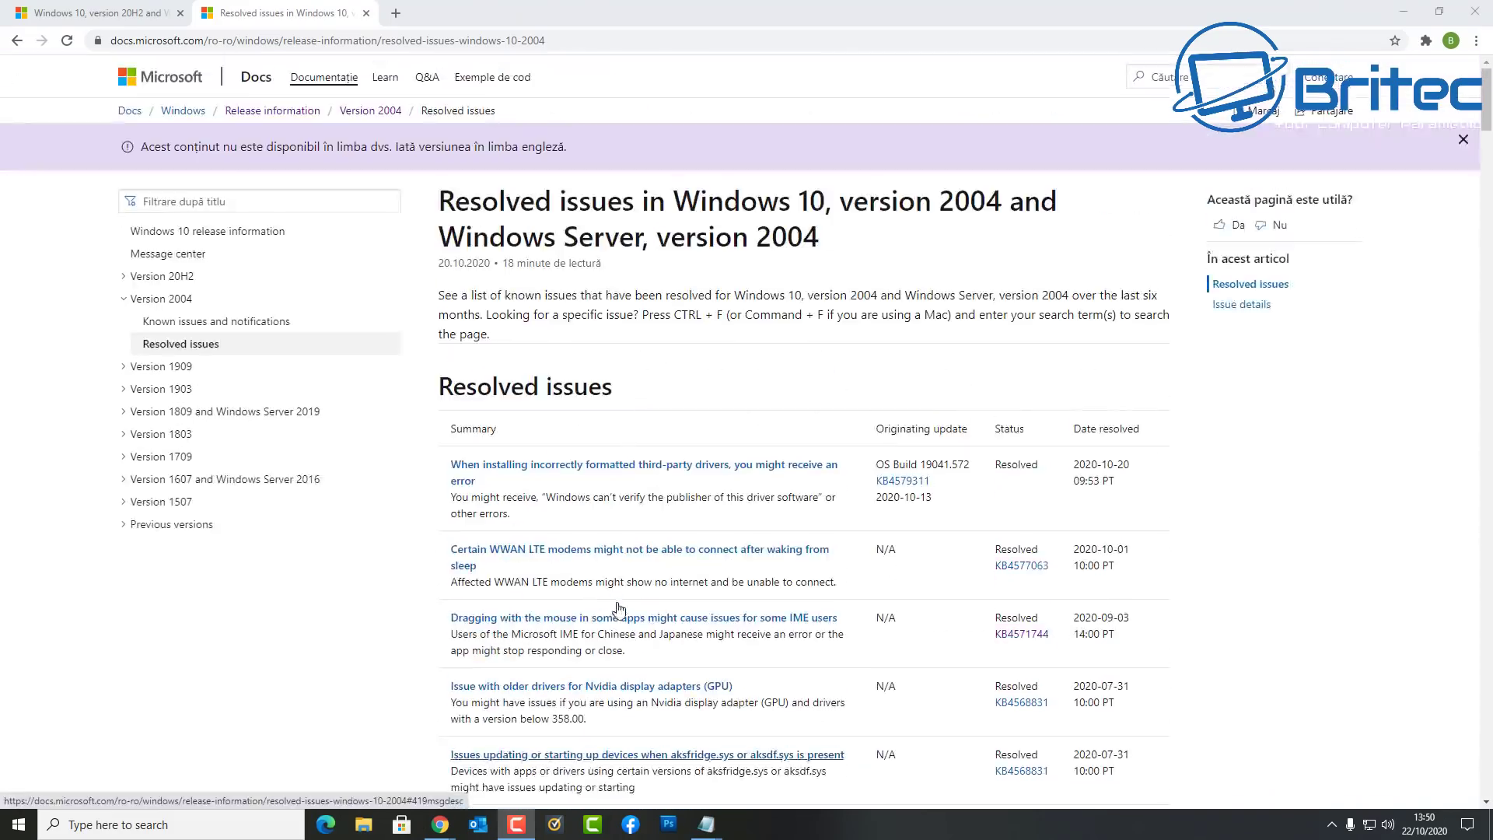
pyautogui.click(161, 278)
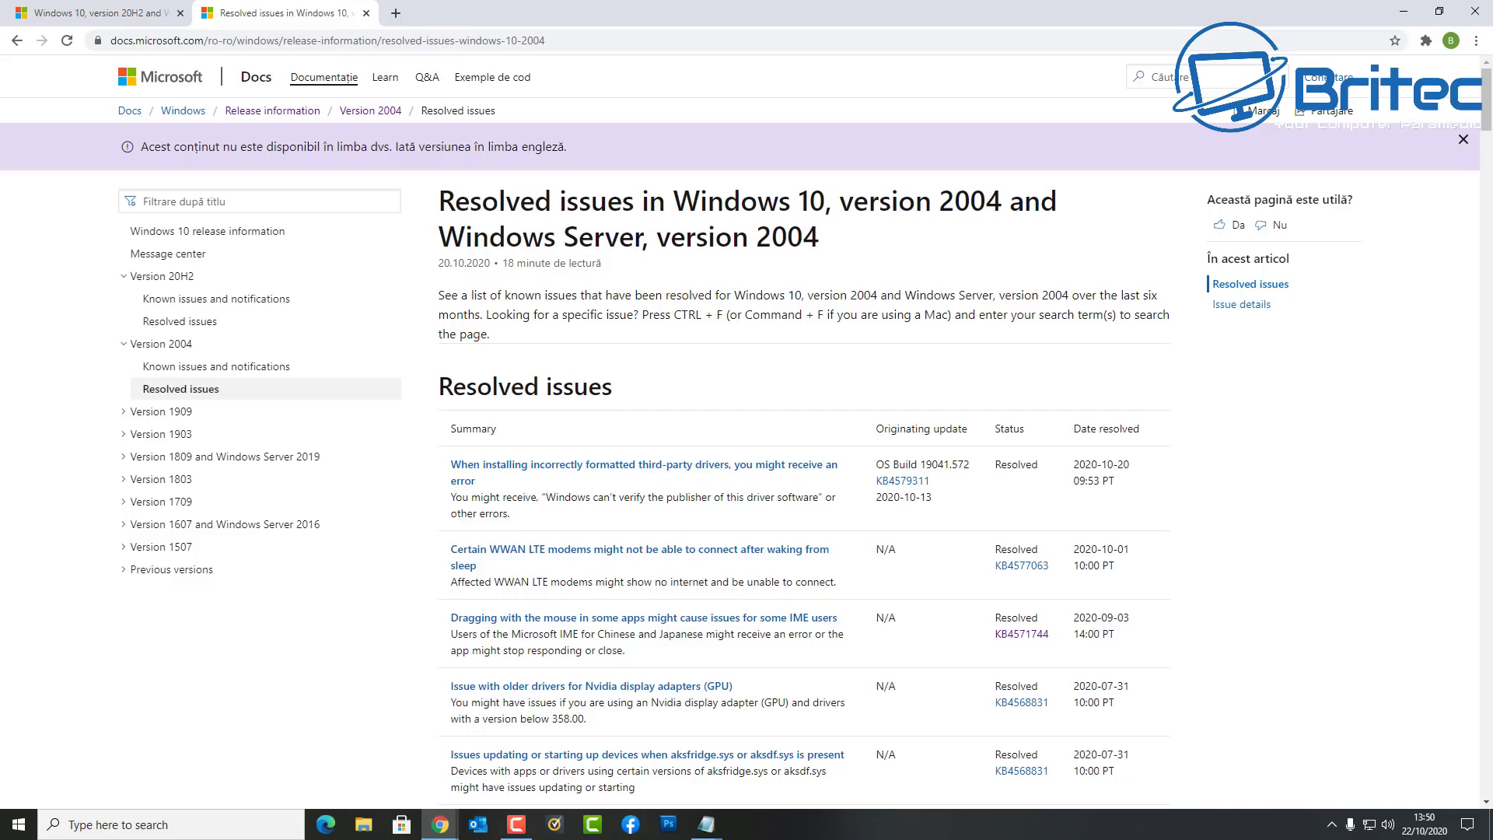
# Step: Open Windows Settings to Update & Security and review the Windows Update page
pyautogui.press('super+d')
pyautogui.click(19, 824)
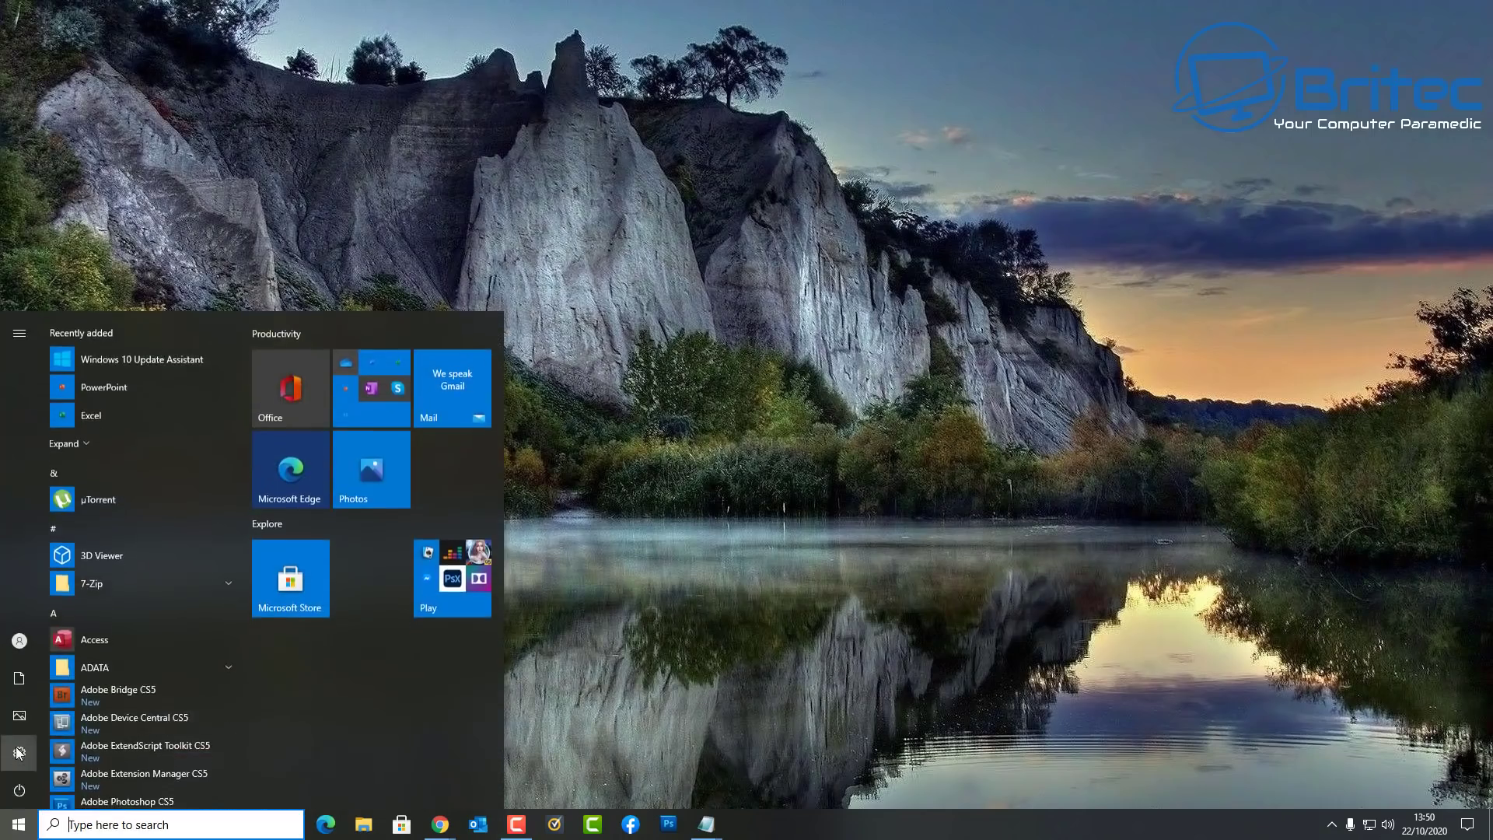
pyautogui.click(19, 753)
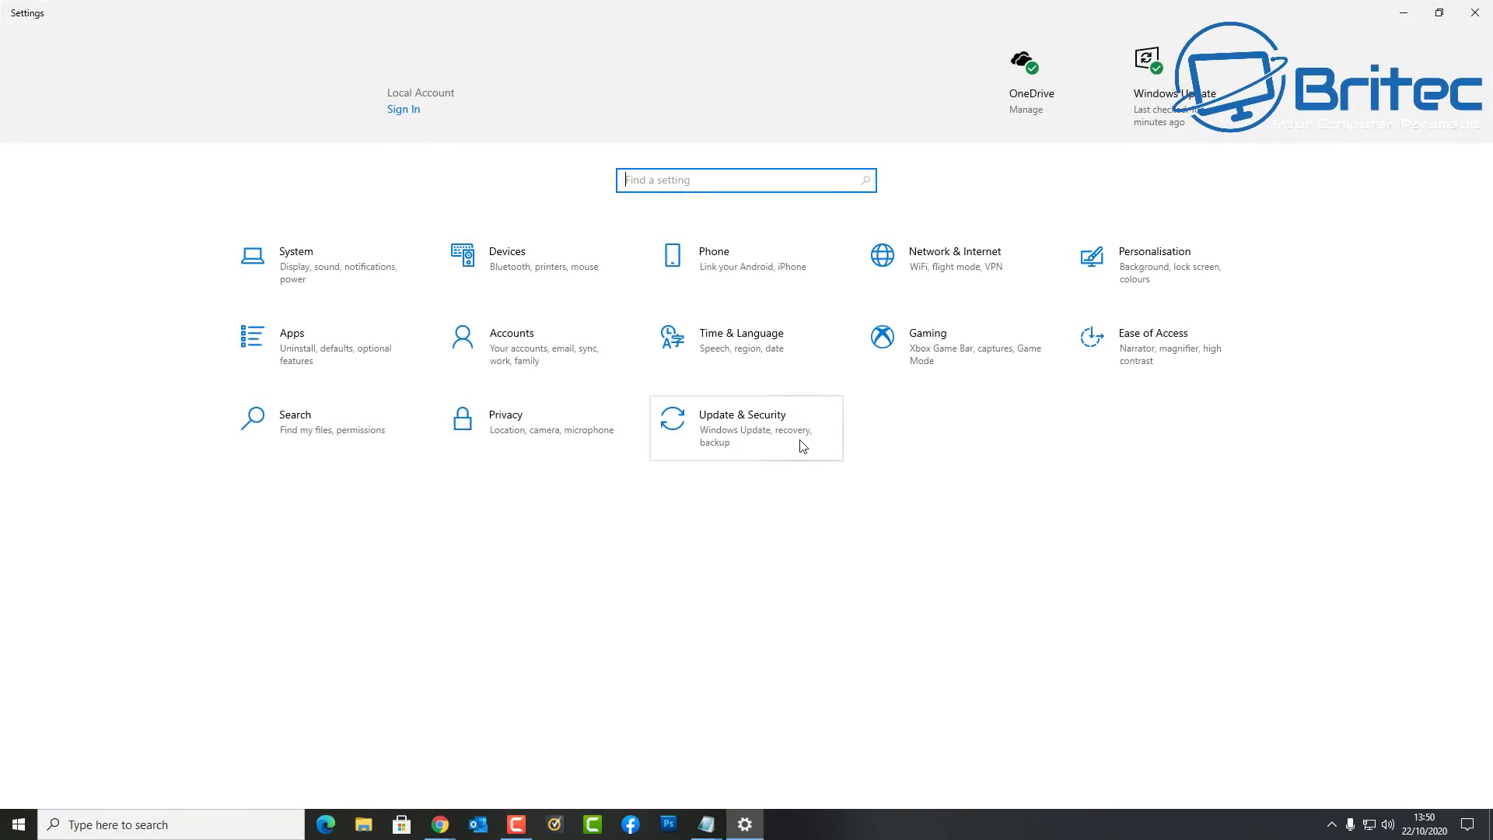
pyautogui.click(802, 446)
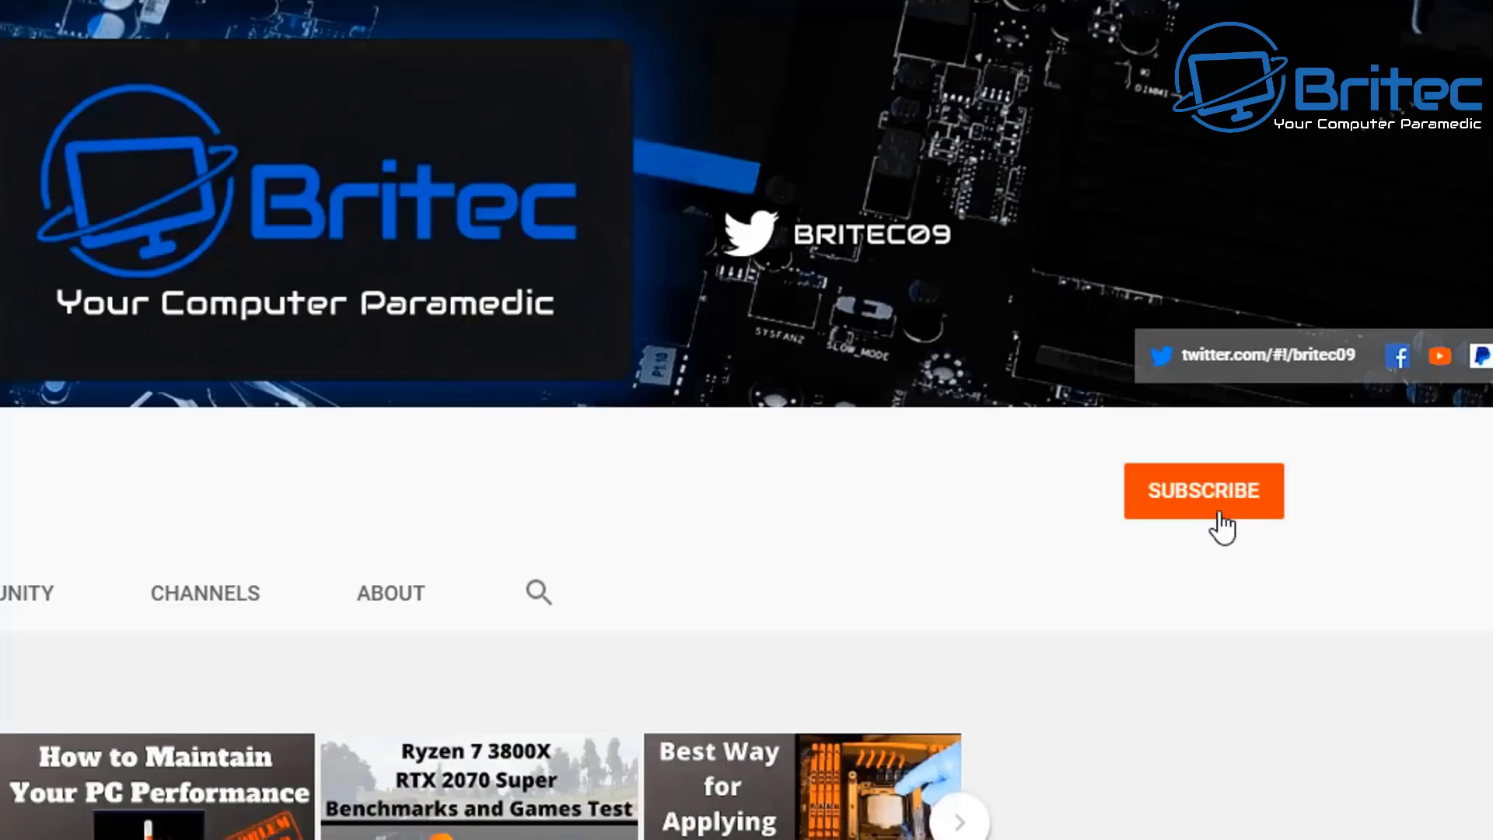
# Step: Subscribe to the Britec YouTube channel and set its notifications to All
pyautogui.click(1219, 515)
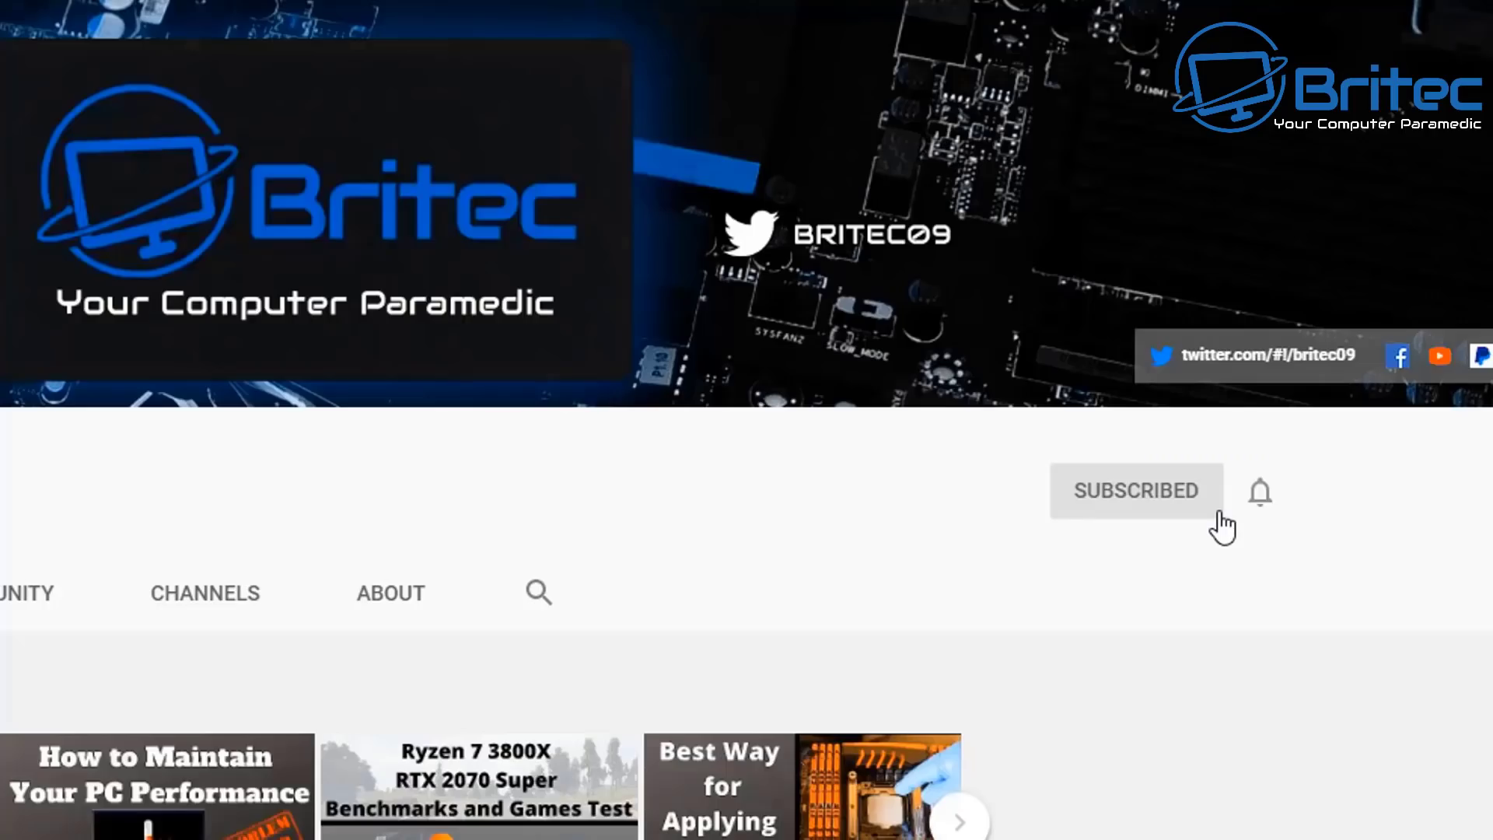
pyautogui.click(1261, 499)
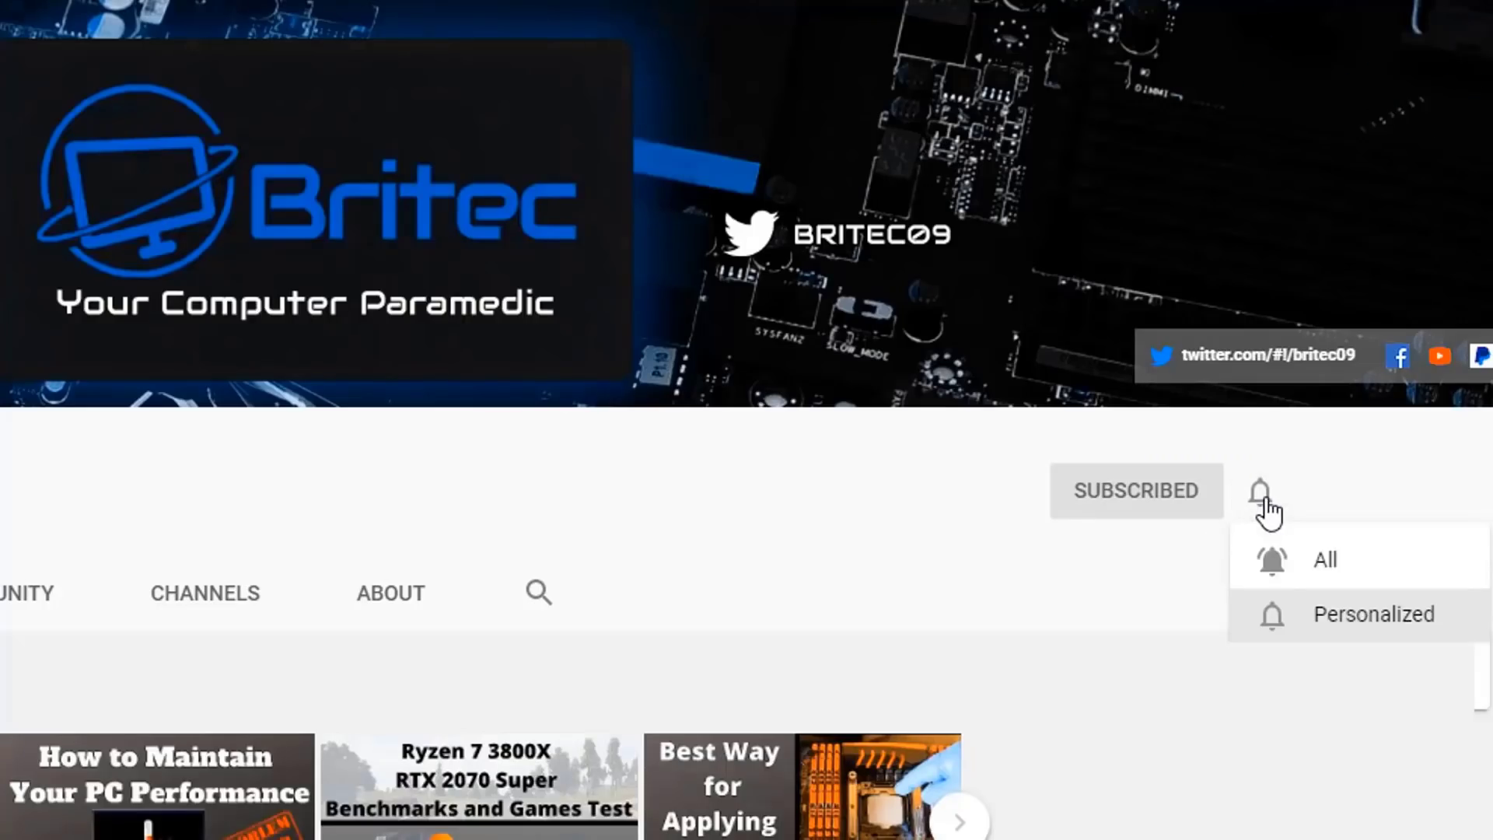
pyautogui.click(1297, 568)
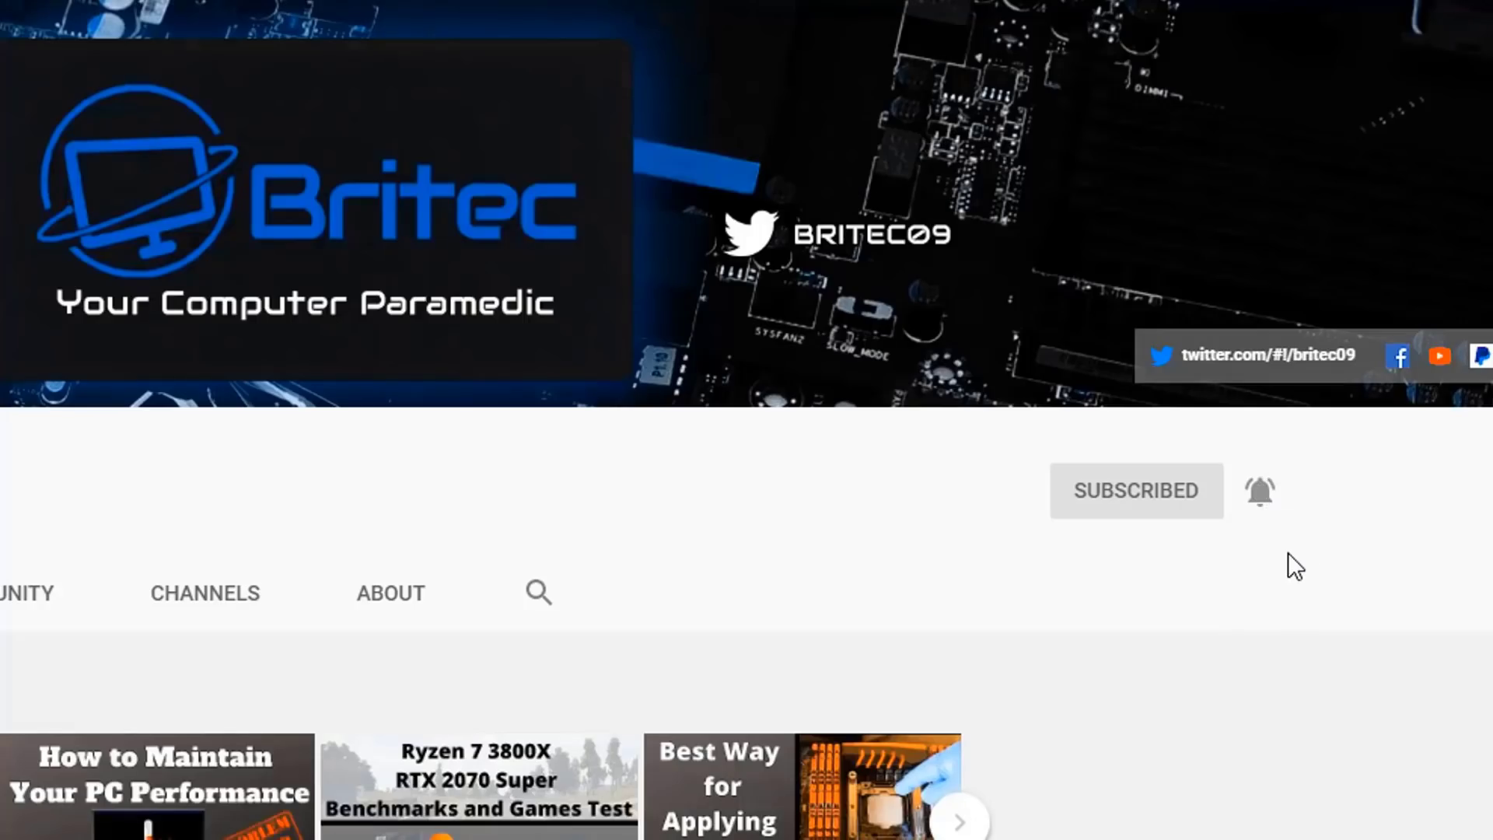